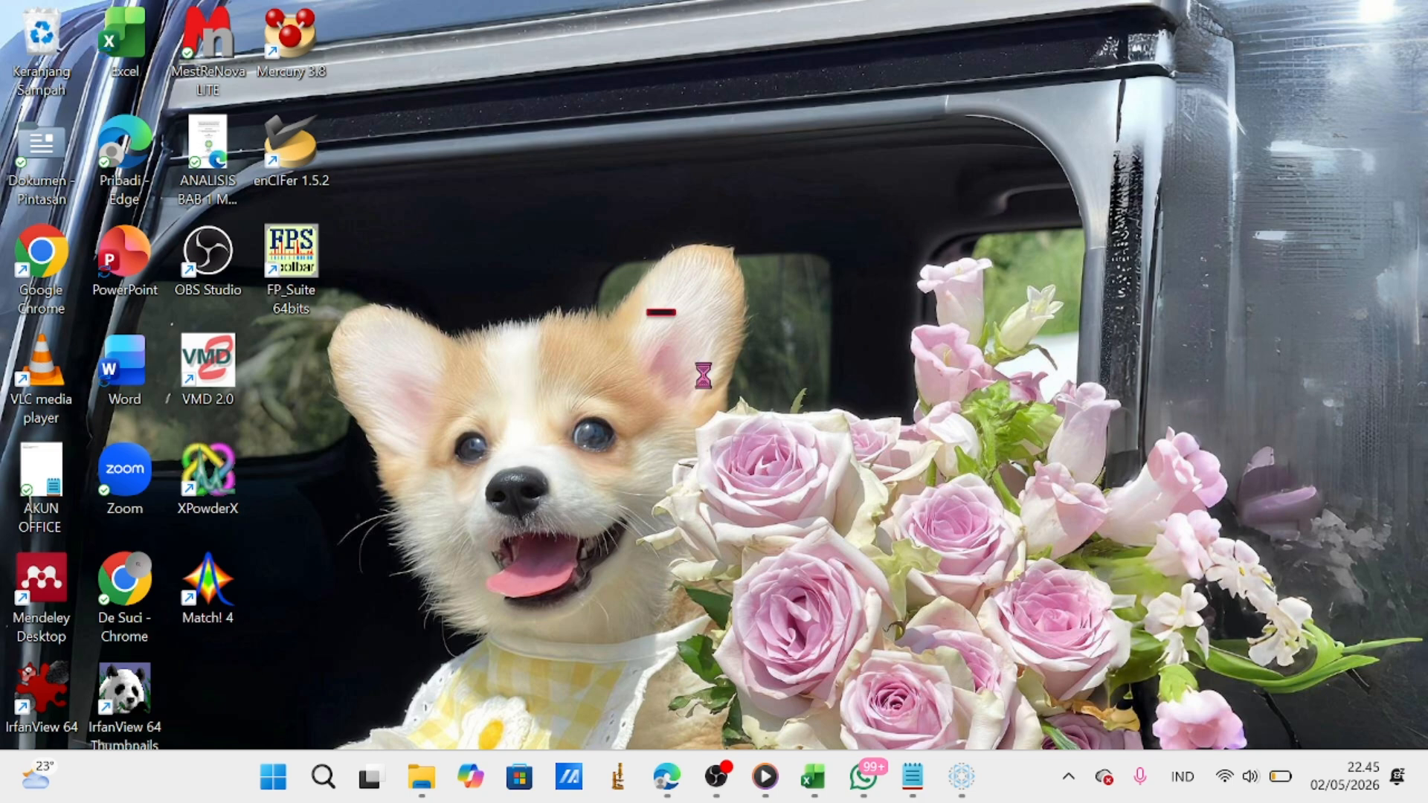
Search for Profex from the desktop and launch it.
{"action": "left_click", "coordinate": [322, 777]}
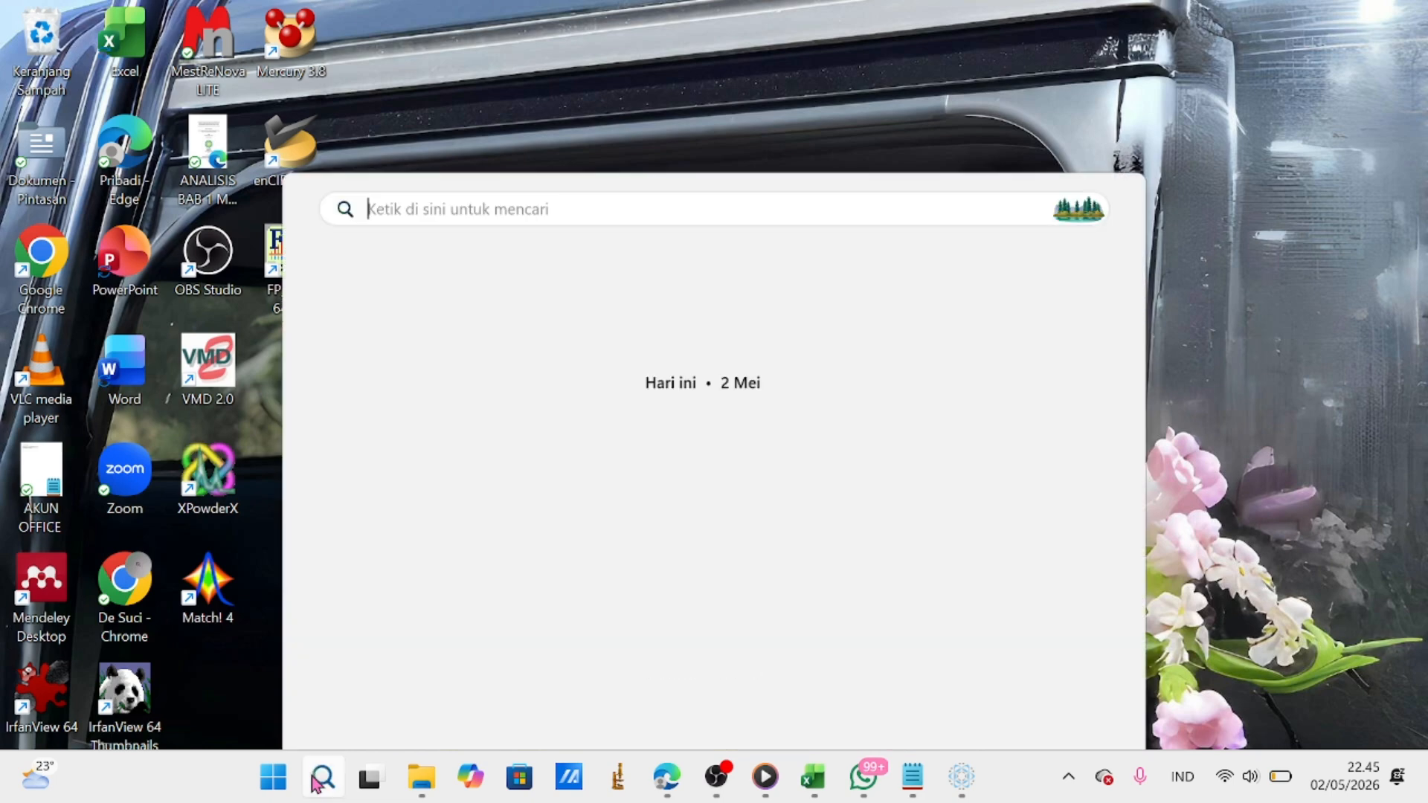
{"action": "type", "text": "pro"}
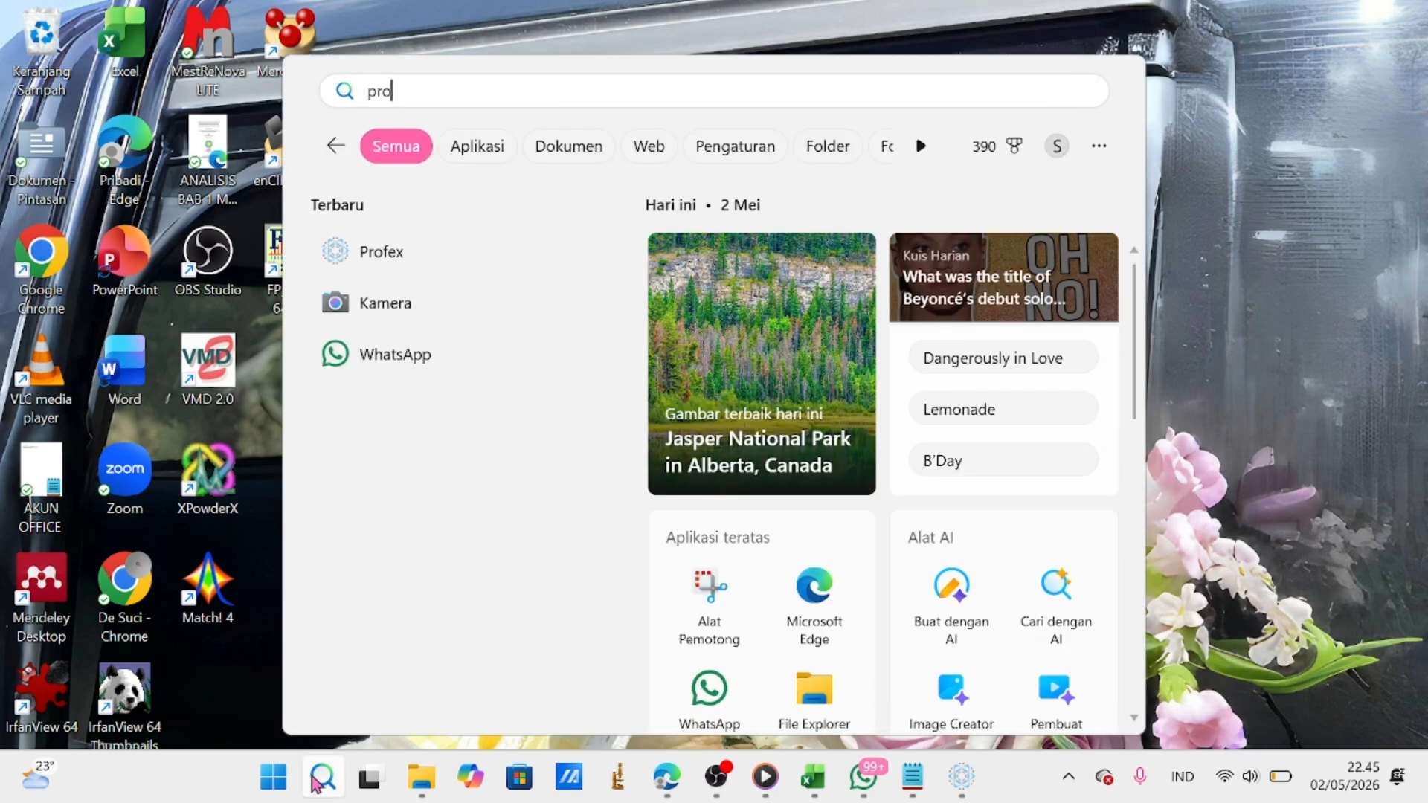
{"action": "type", "text": "f"}
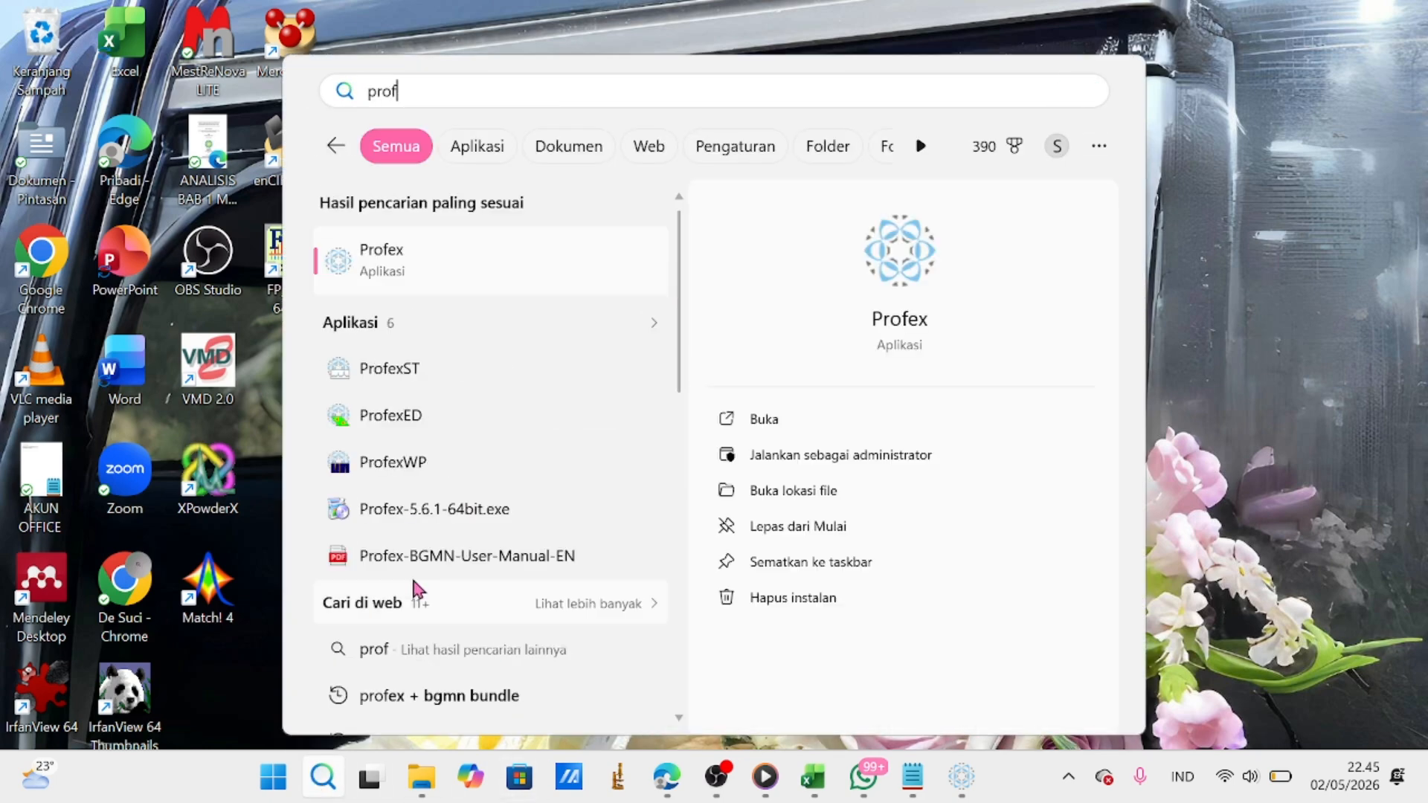
{"action": "left_click", "coordinate": [487, 252]}
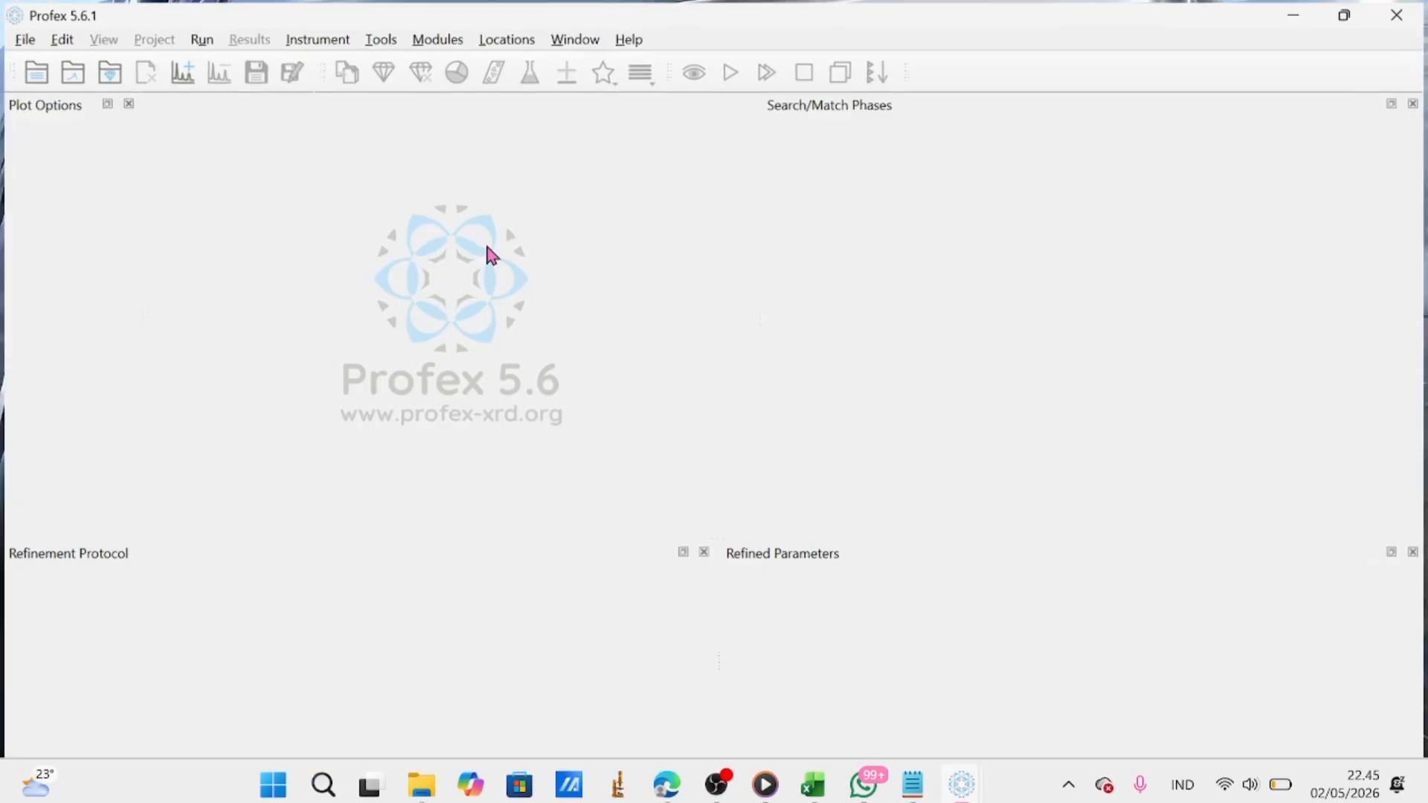
Load the scan file 2026 sampel 2.xrdml from the Downloads (Unduhan) folder into the empty Profex window.
{"action": "left_click", "coordinate": [411, 780]}
{"action": "scroll", "coordinate": [516, 487], "scroll_direction": "down", "scroll_amount": 4}
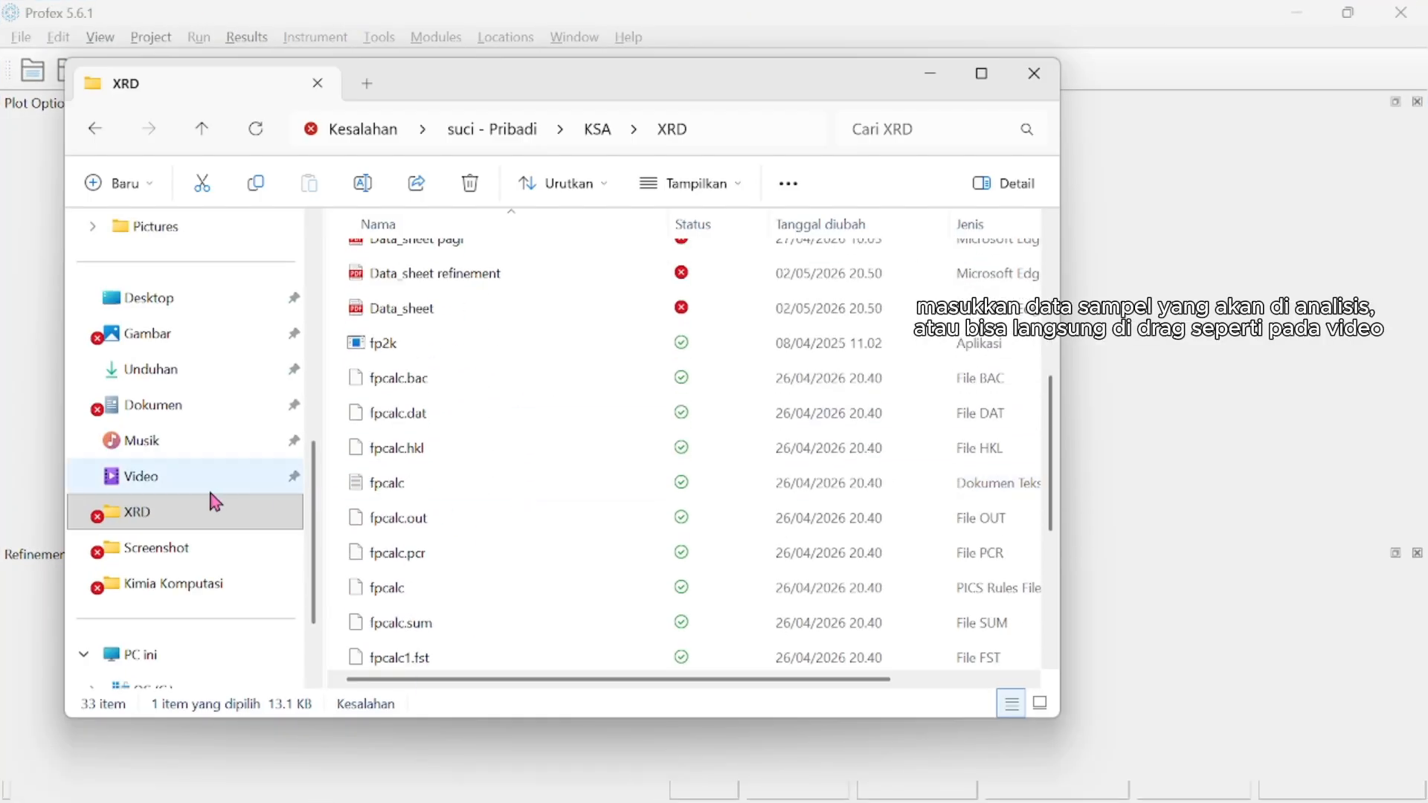
{"action": "left_click", "coordinate": [190, 372]}
{"action": "scroll", "coordinate": [599, 587], "scroll_direction": "down", "scroll_amount": 10}
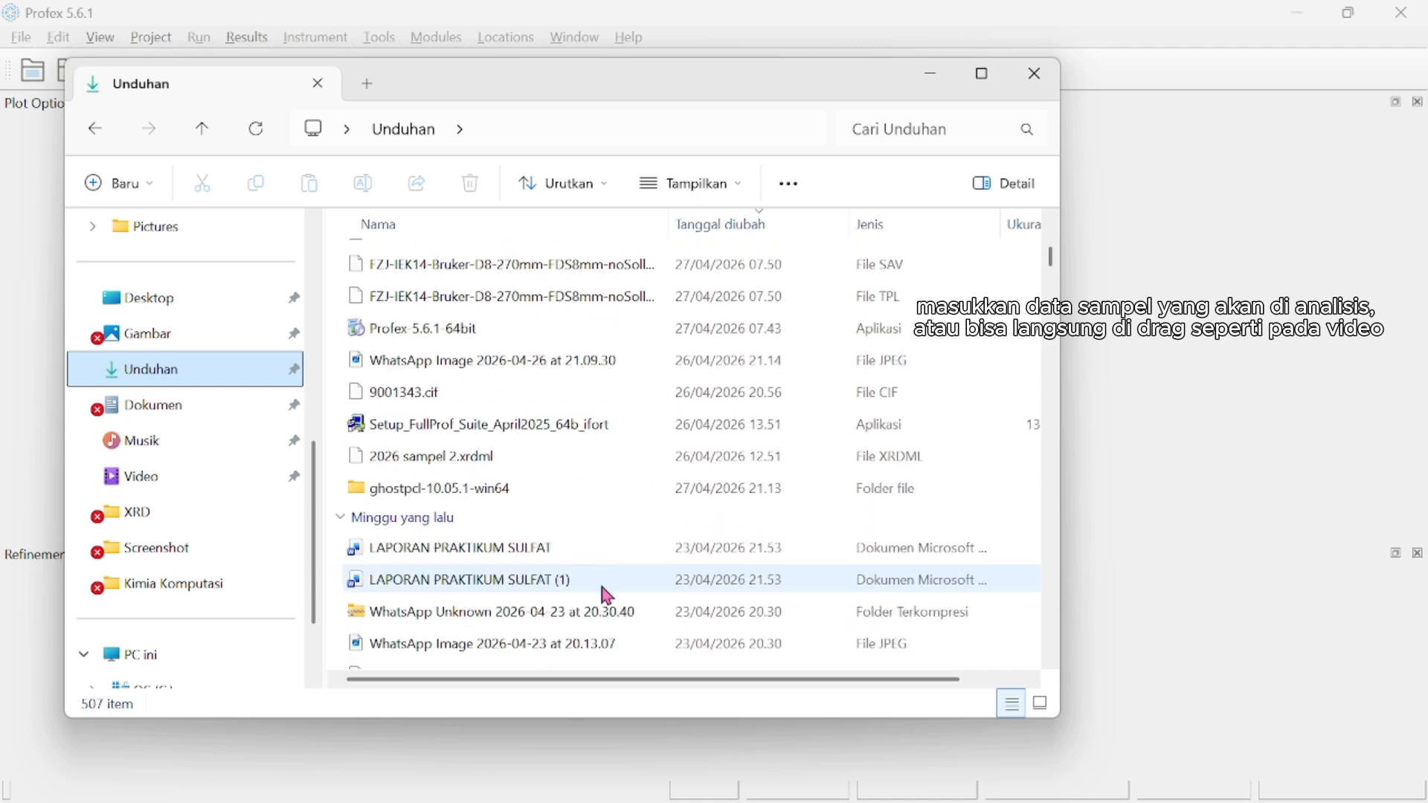
{"action": "left_click", "coordinate": [529, 453]}
{"action": "left_click_drag", "start_coordinate": [529, 453], "coordinate": [1098, 475]}
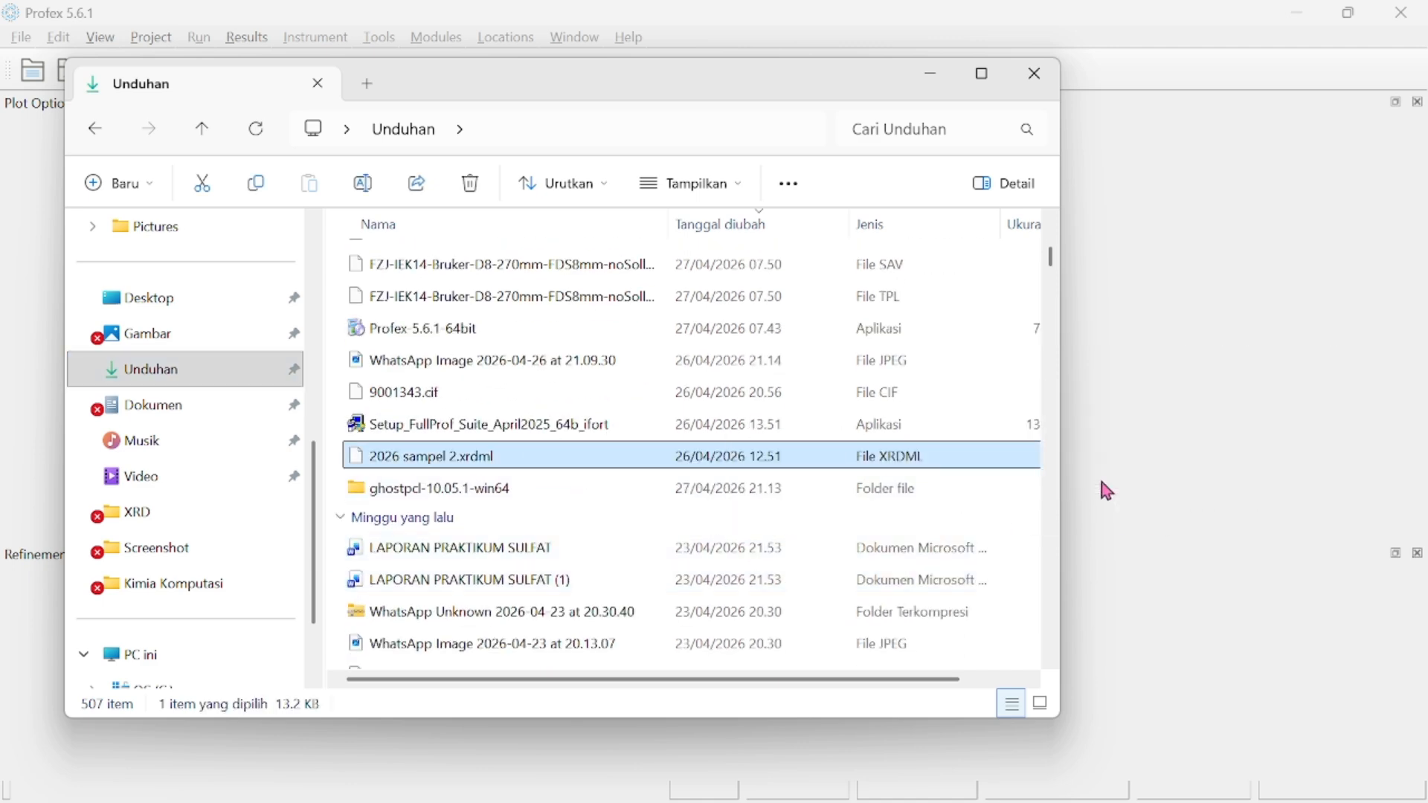
{"action": "left_click", "coordinate": [934, 74]}
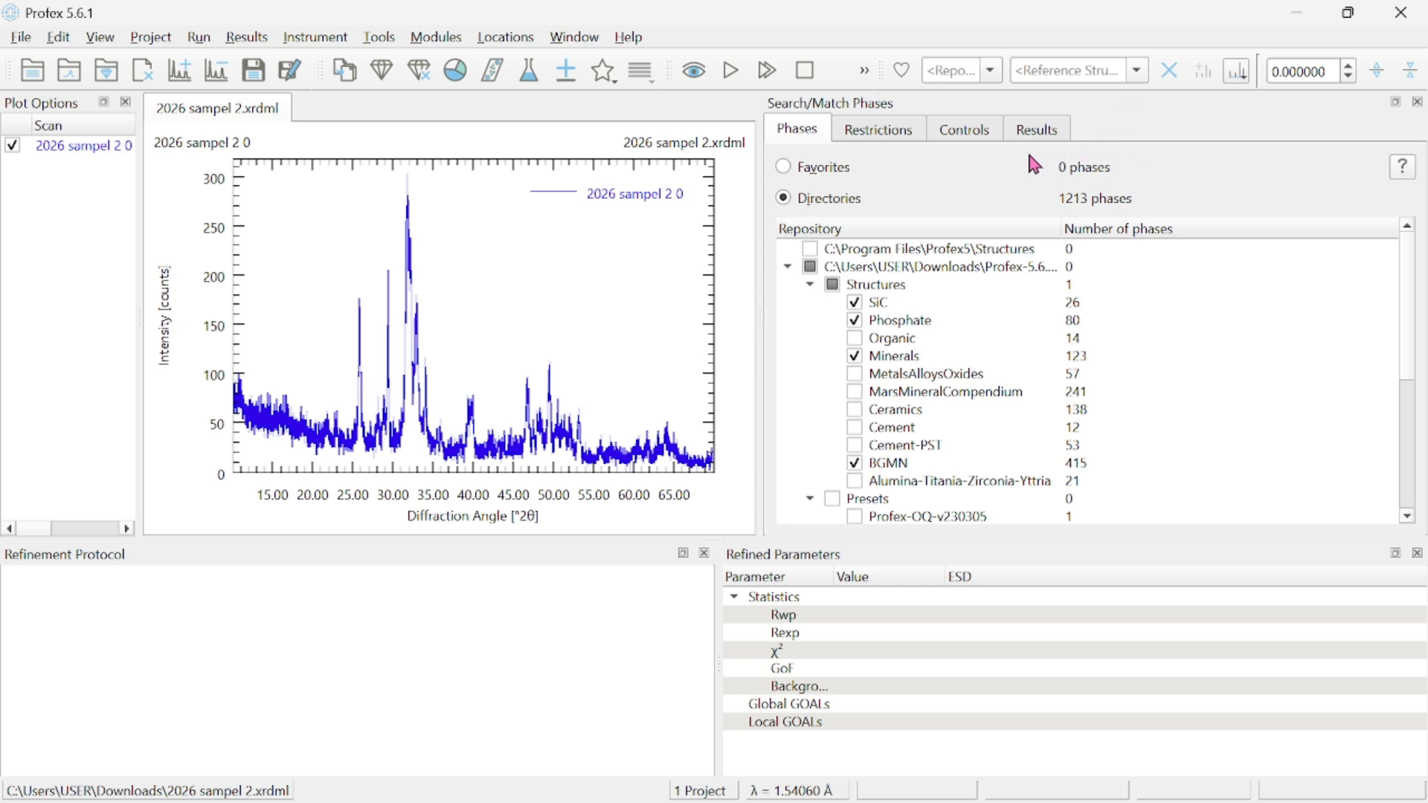
Set the search/match instrument configuration to FZJ-IEK14-Bruker-D8-270mm-FDS8mm-noSoller and the characteristic radiation to CU.
{"action": "left_click", "coordinate": [982, 136]}
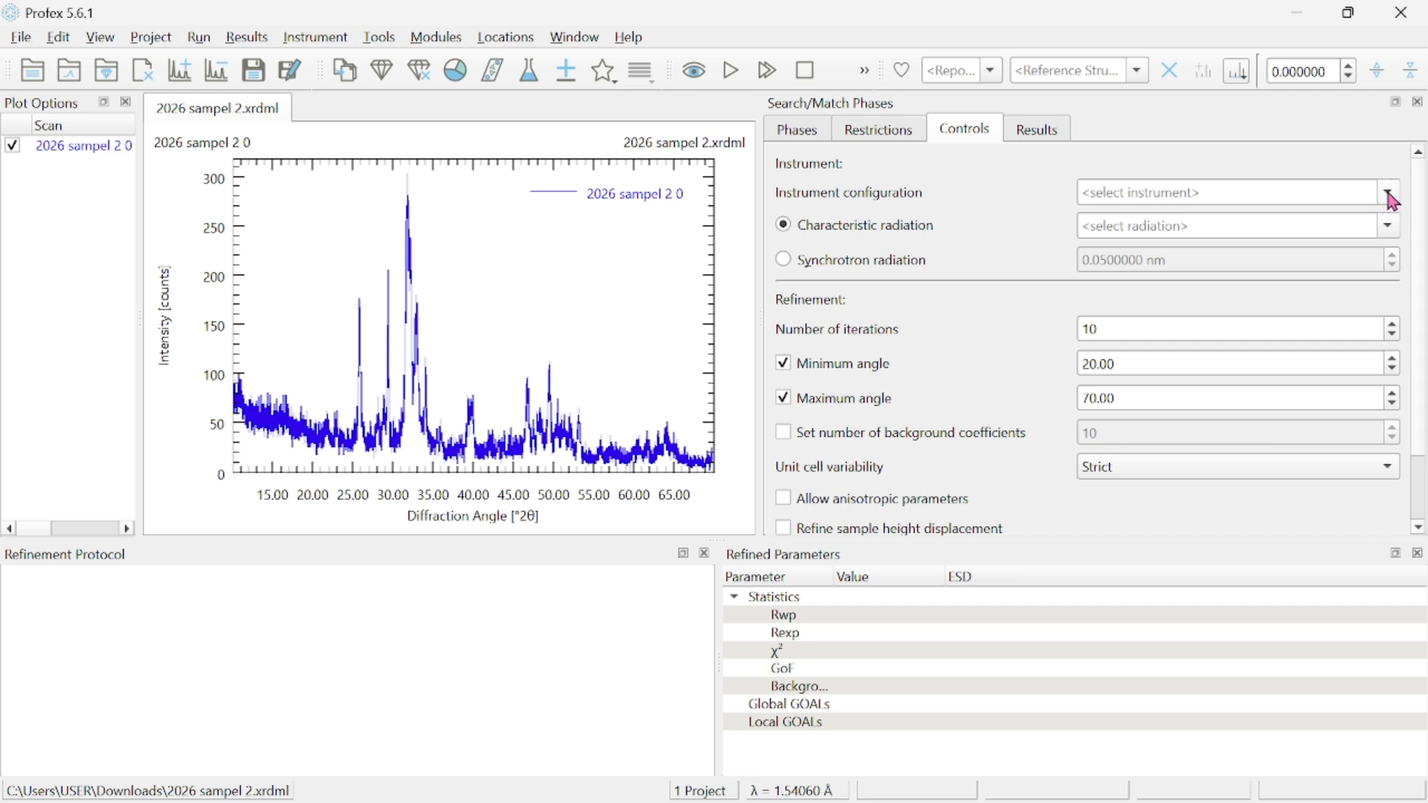
{"action": "left_click", "coordinate": [1388, 195]}
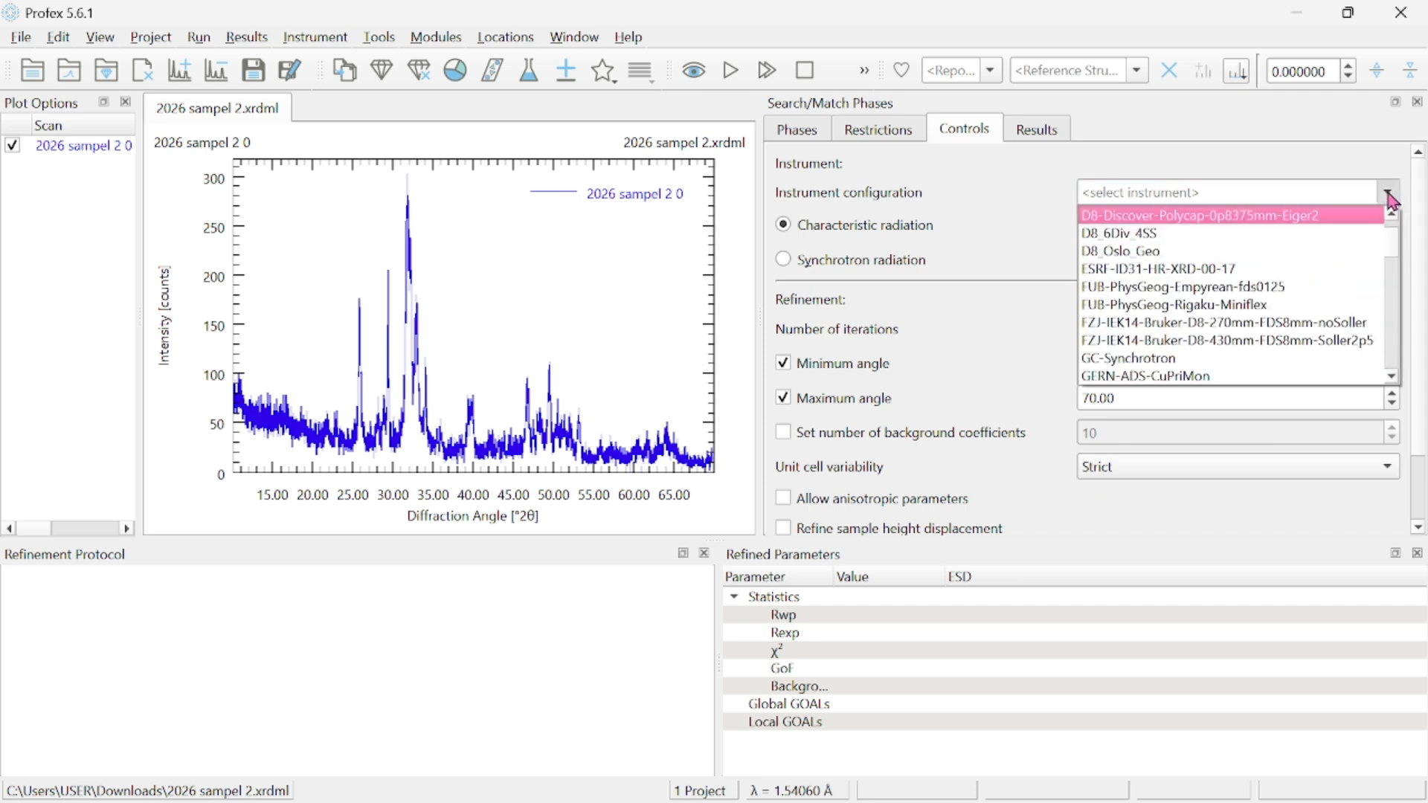
{"action": "left_click", "coordinate": [1292, 330]}
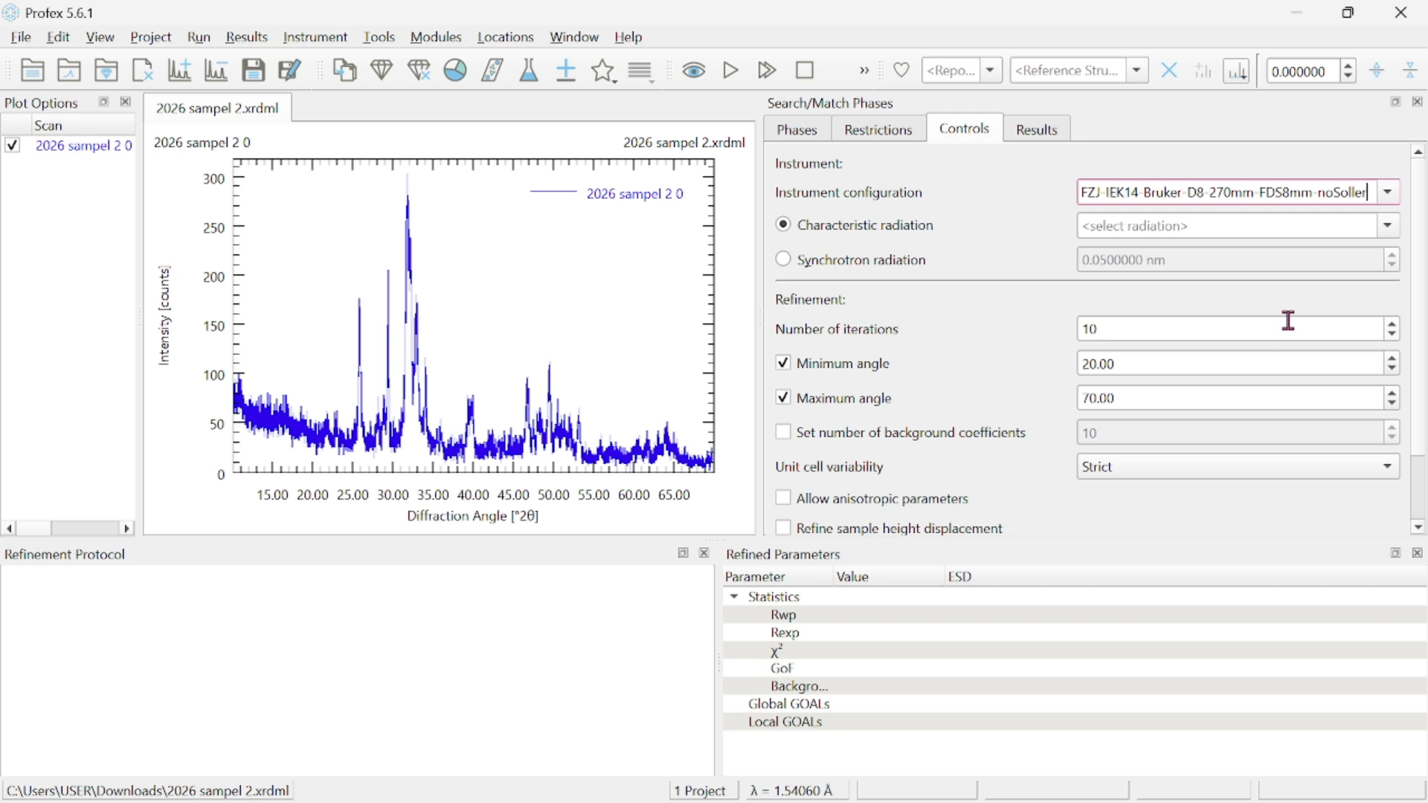
{"action": "left_click", "coordinate": [1387, 225]}
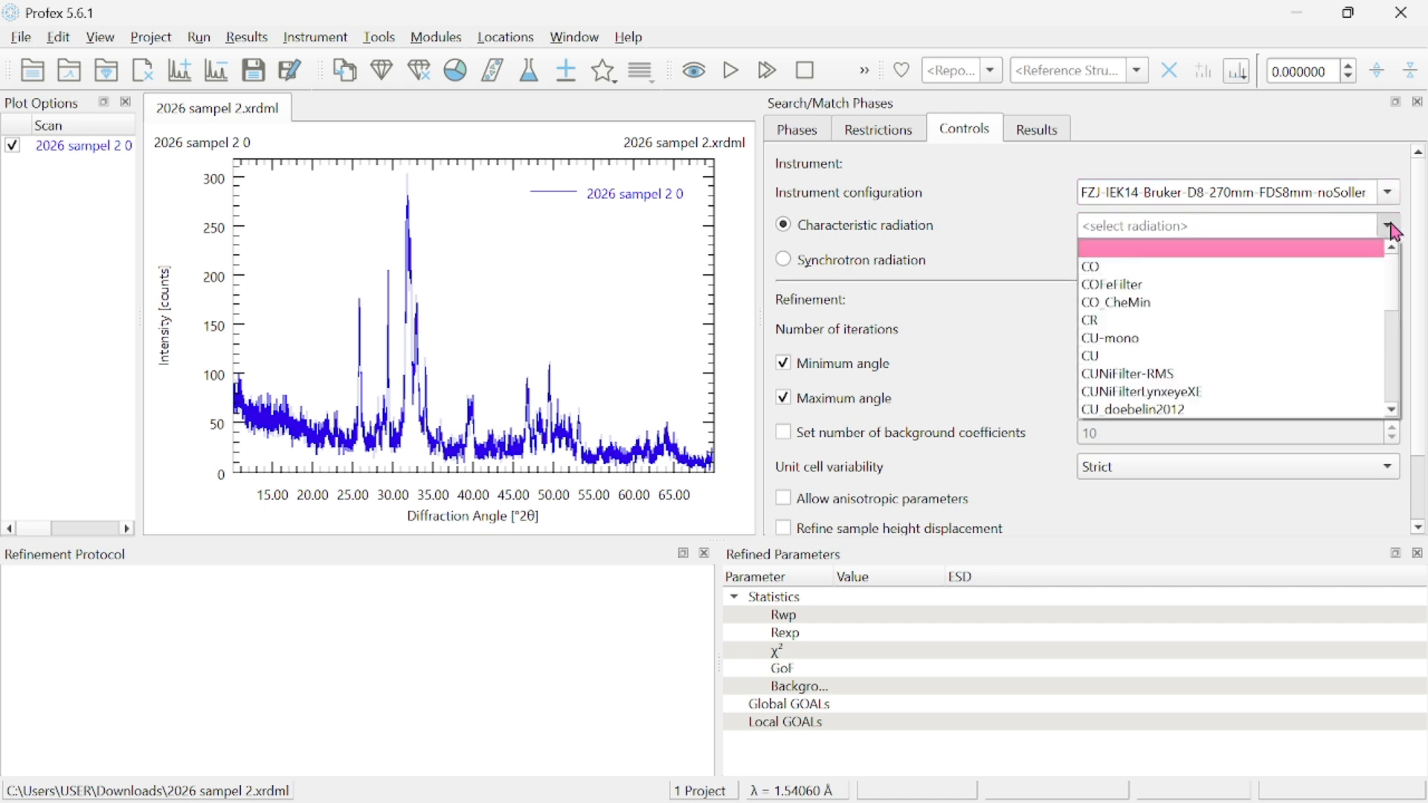
{"action": "left_click", "coordinate": [1280, 370]}
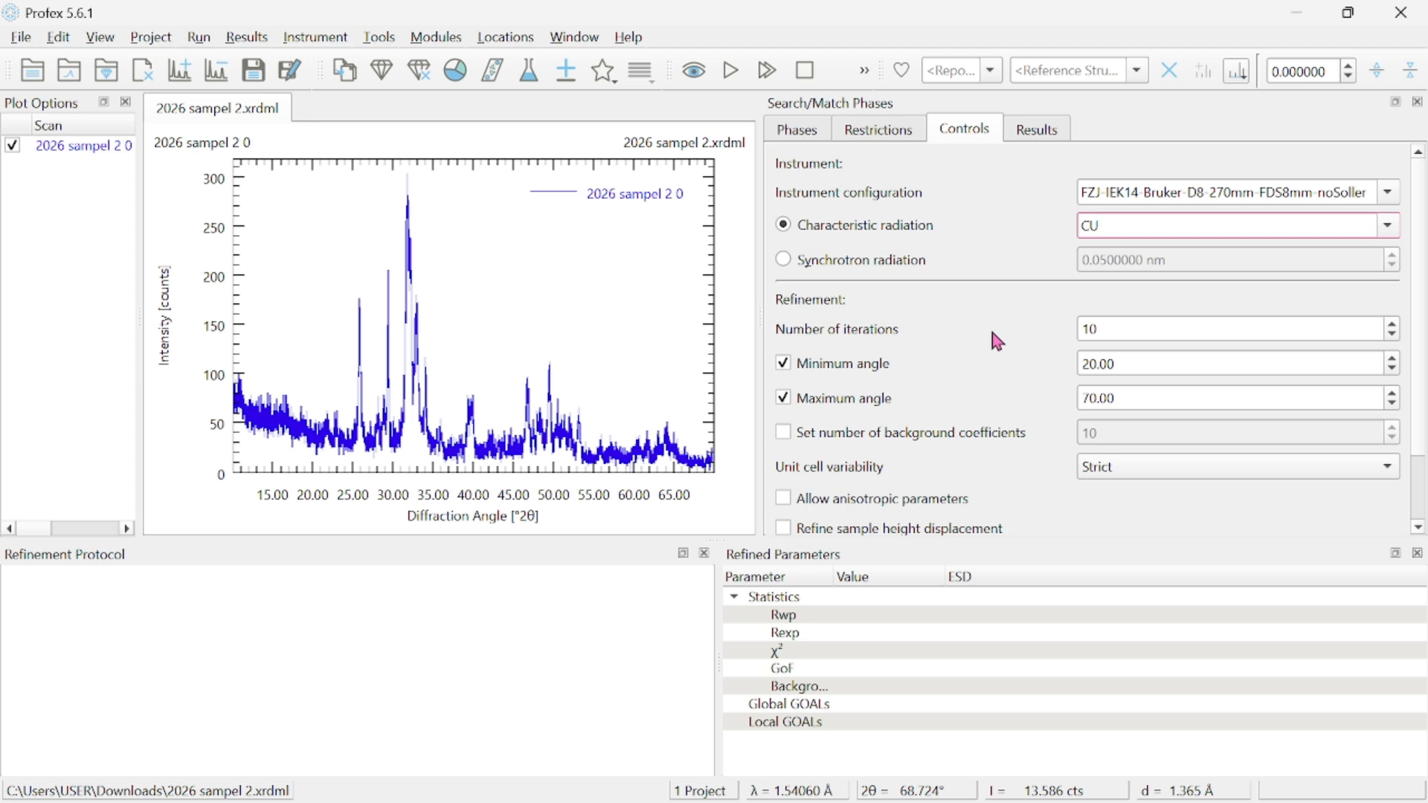
Run the phase search on the scan and pin the Hydroxylapatite phase HAPmod.STR from the score list.
{"action": "left_click", "coordinate": [704, 76]}
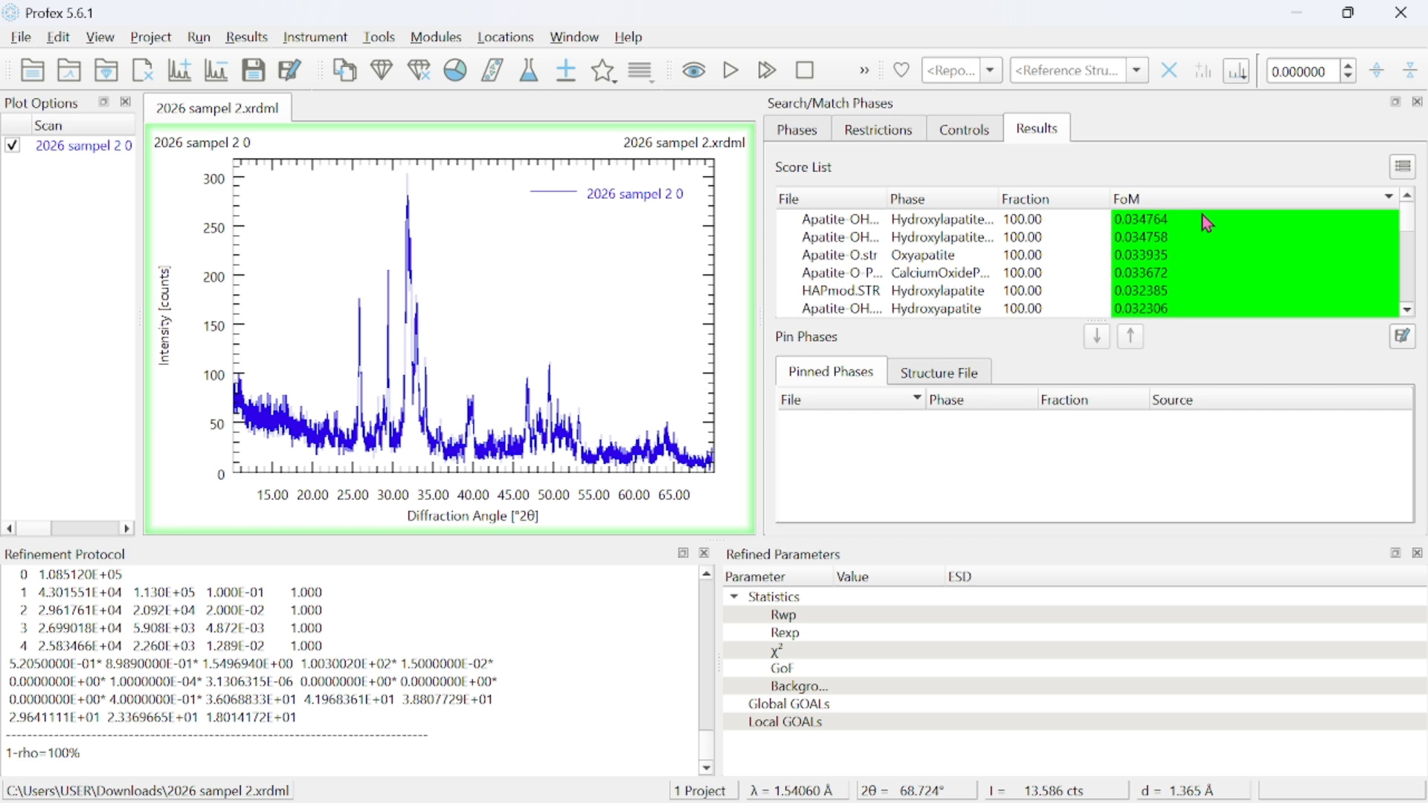
{"action": "left_click", "coordinate": [986, 221]}
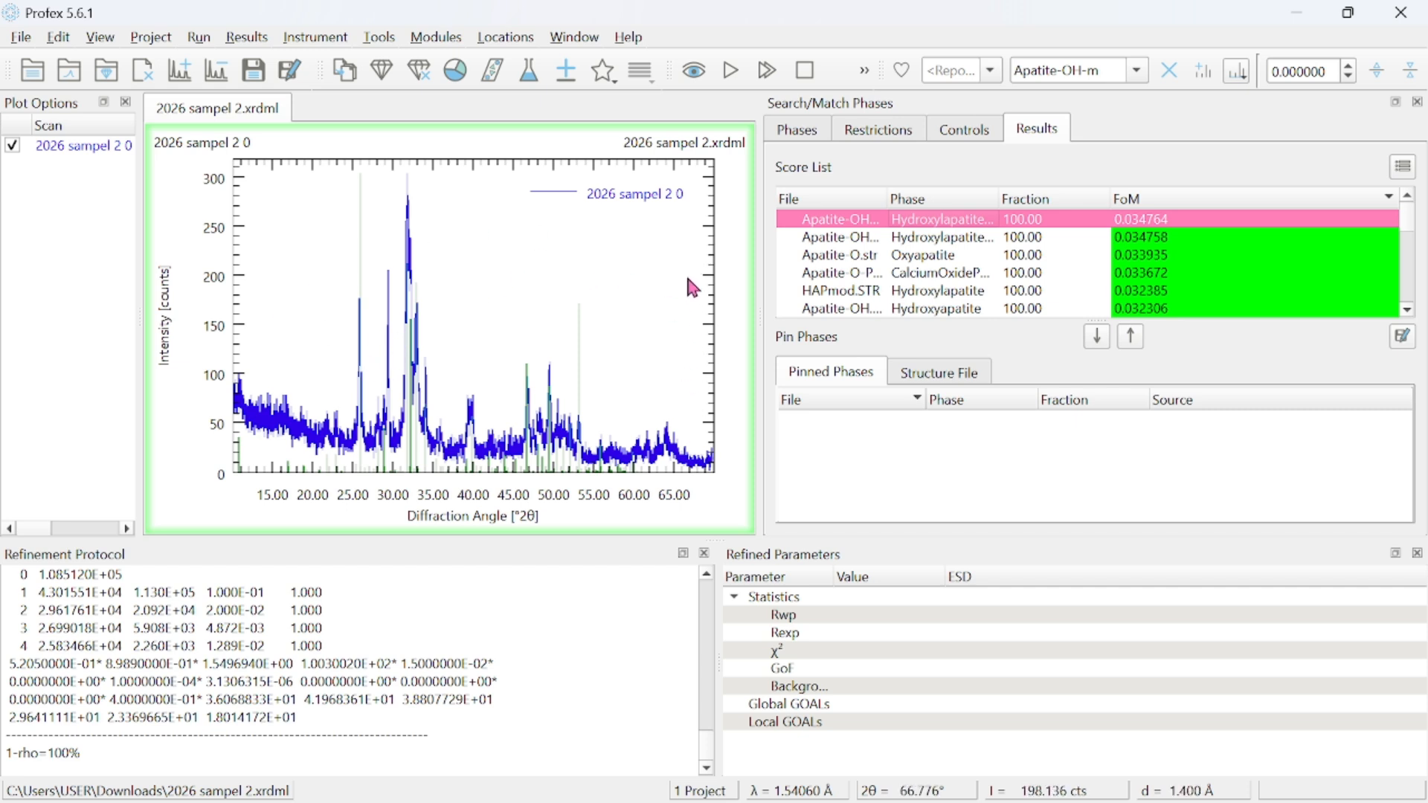
{"action": "double_click", "coordinate": [1175, 226]}
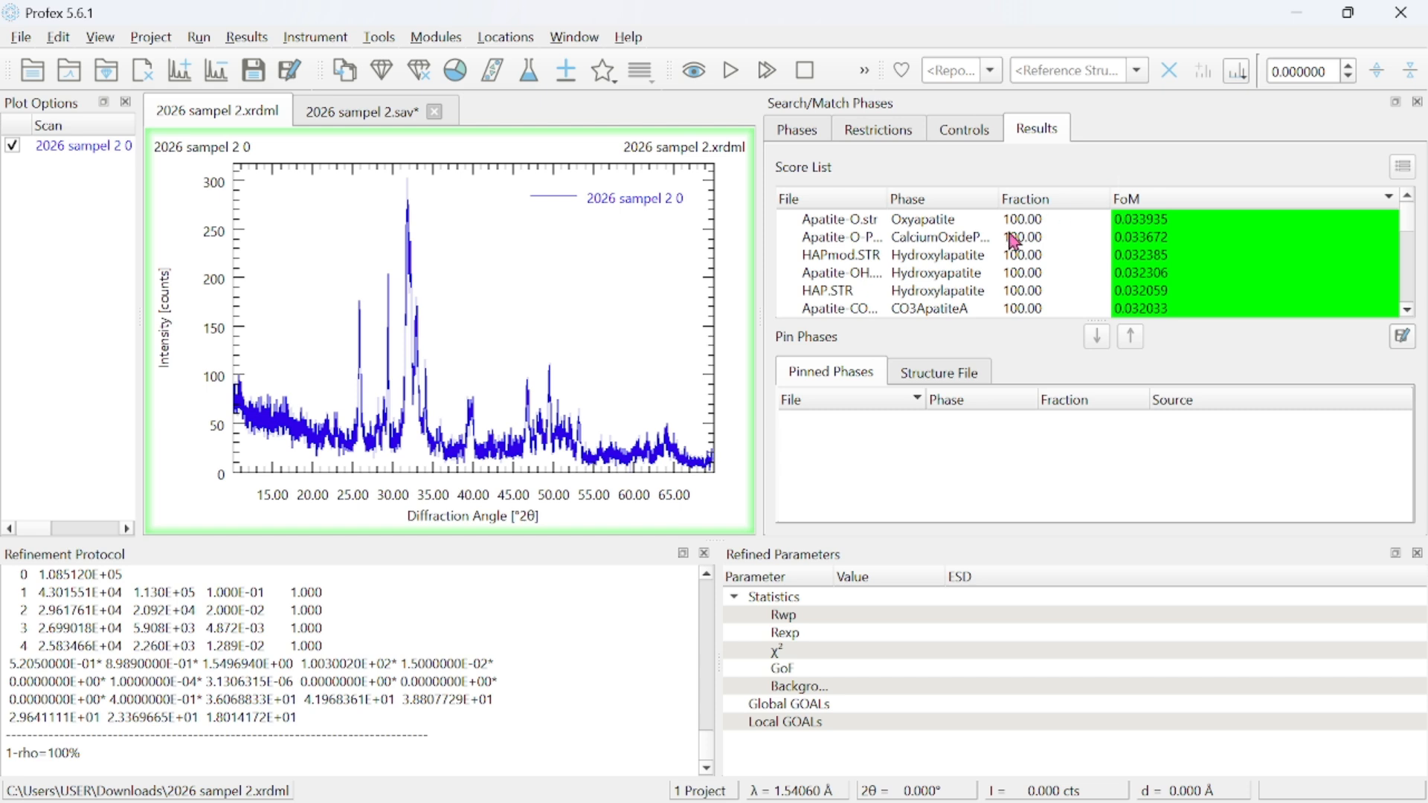
{"action": "left_click", "coordinate": [880, 258]}
{"action": "double_click", "coordinate": [881, 258]}
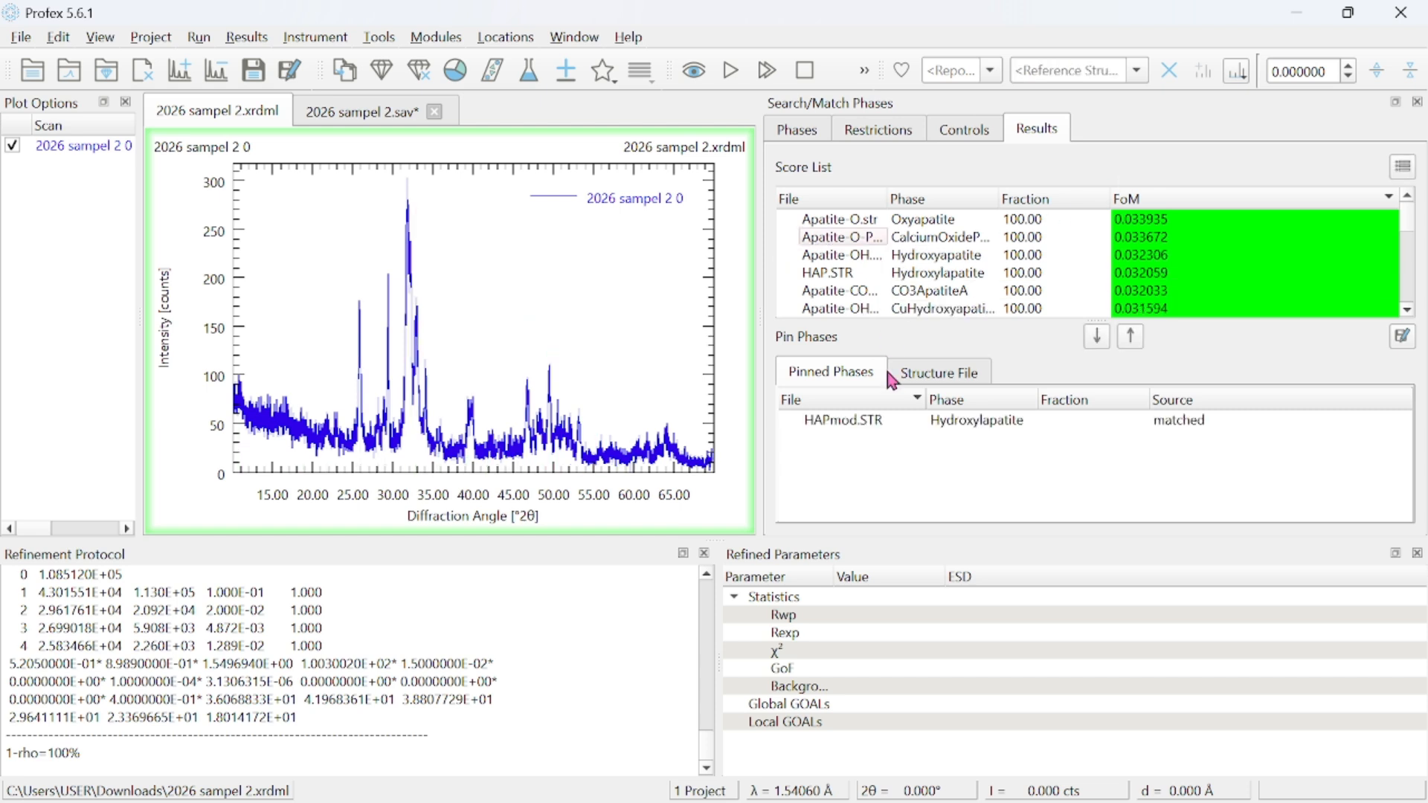
Add the pinned HAPmod.STR Hydroxylapatite phase to the refinement project.
{"action": "left_click", "coordinate": [899, 424]}
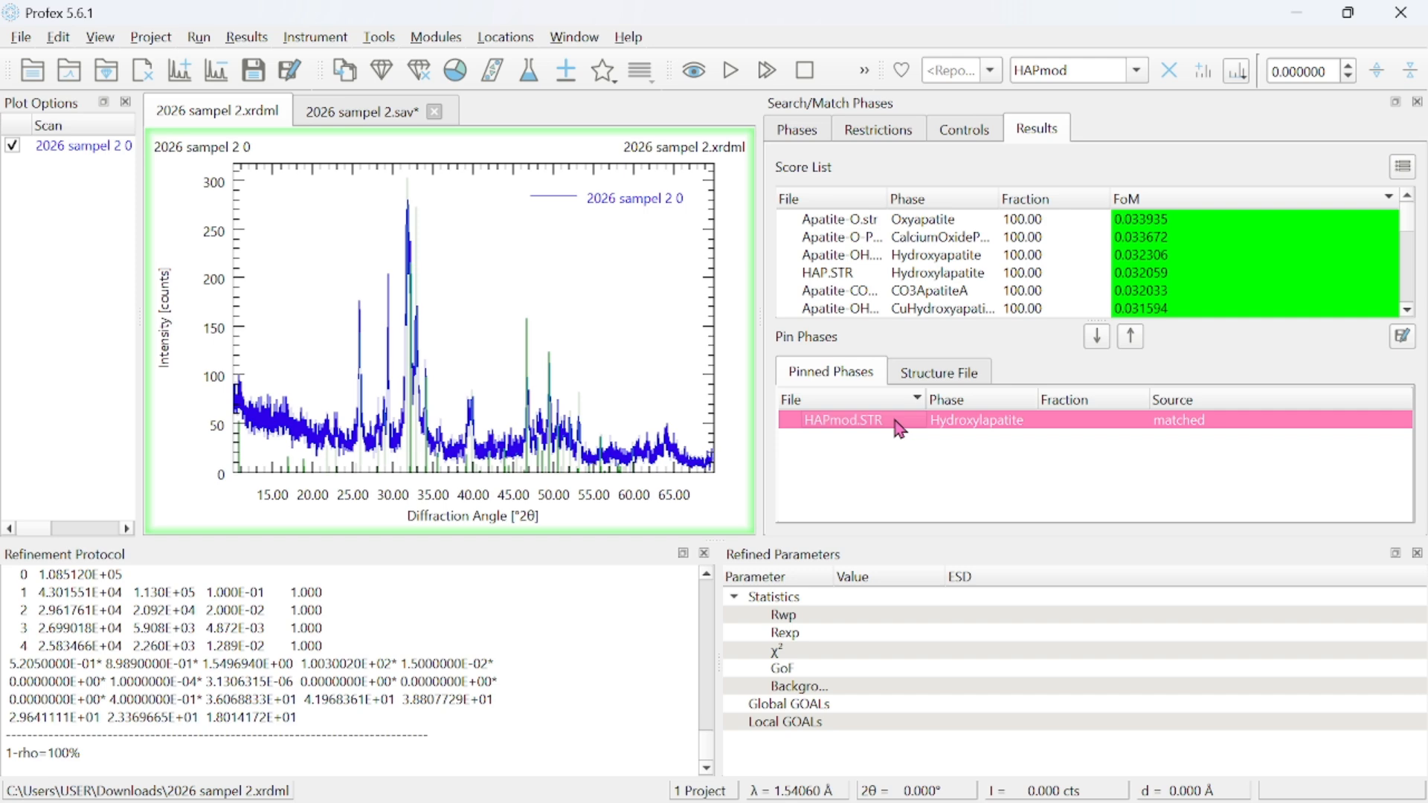
{"action": "left_click", "coordinate": [568, 78]}
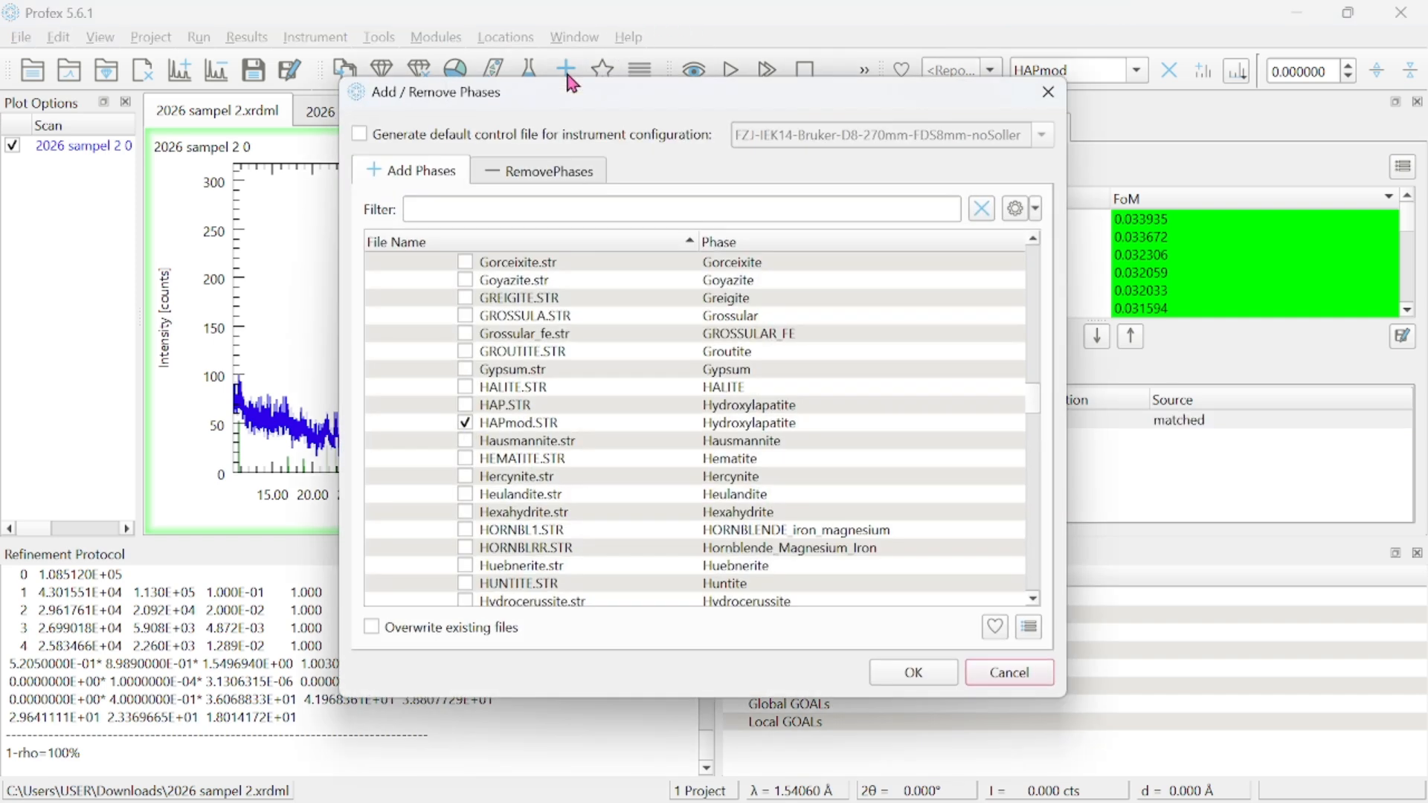
{"action": "left_click", "coordinate": [924, 678]}
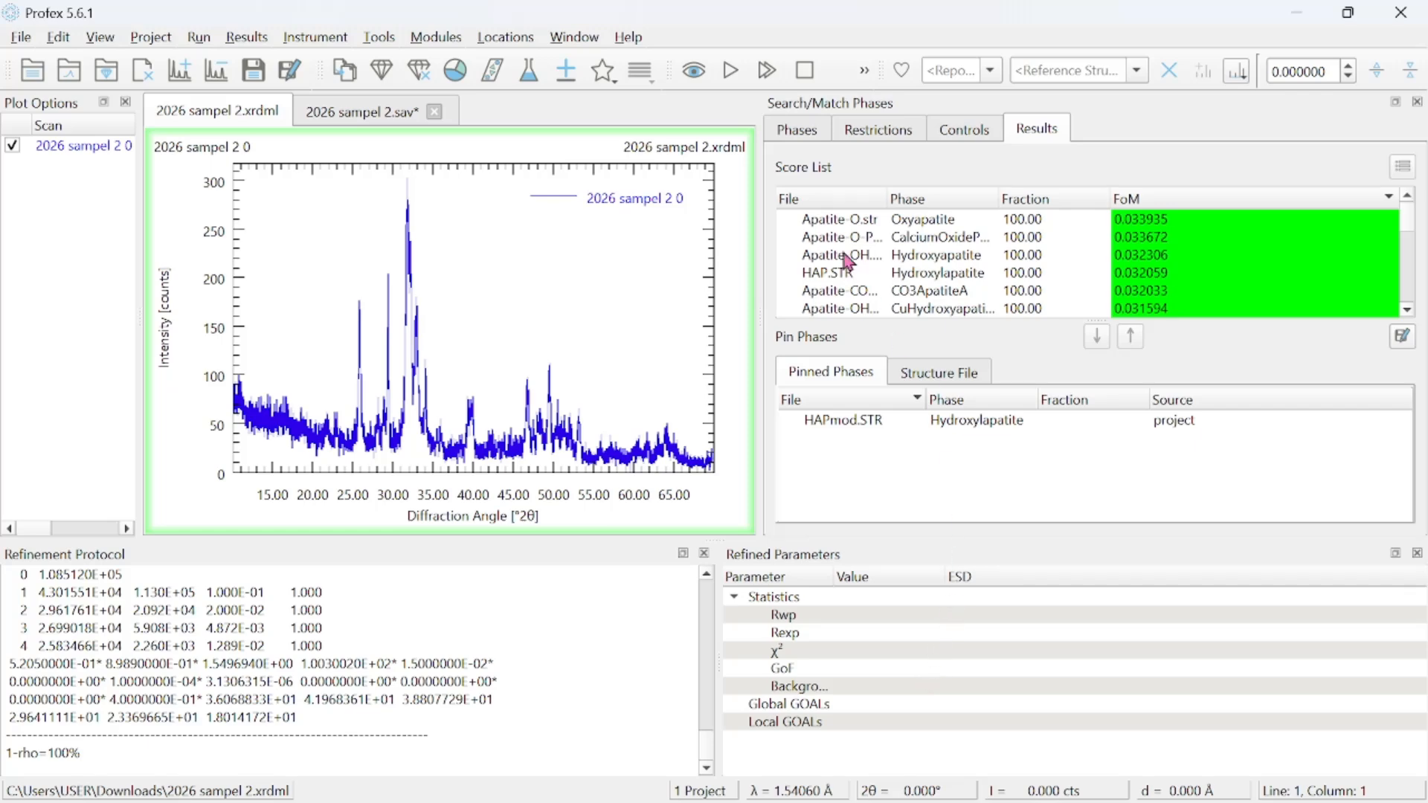
Run the refinement and review the fit statistics and the refined Hydroxylapatite lattice parameters.
{"action": "left_click", "coordinate": [734, 67]}
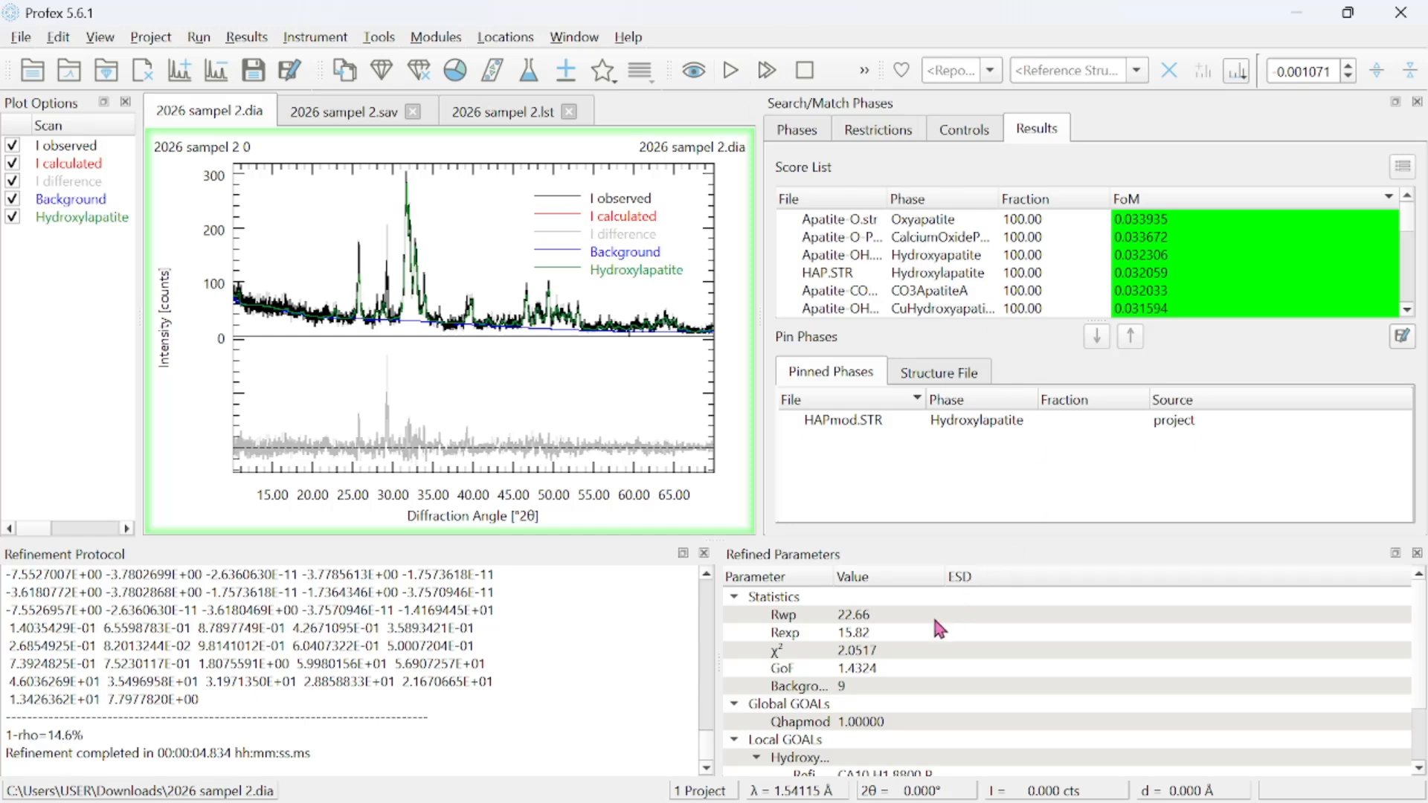
{"action": "scroll", "coordinate": [865, 638], "scroll_direction": "down", "scroll_amount": 1}
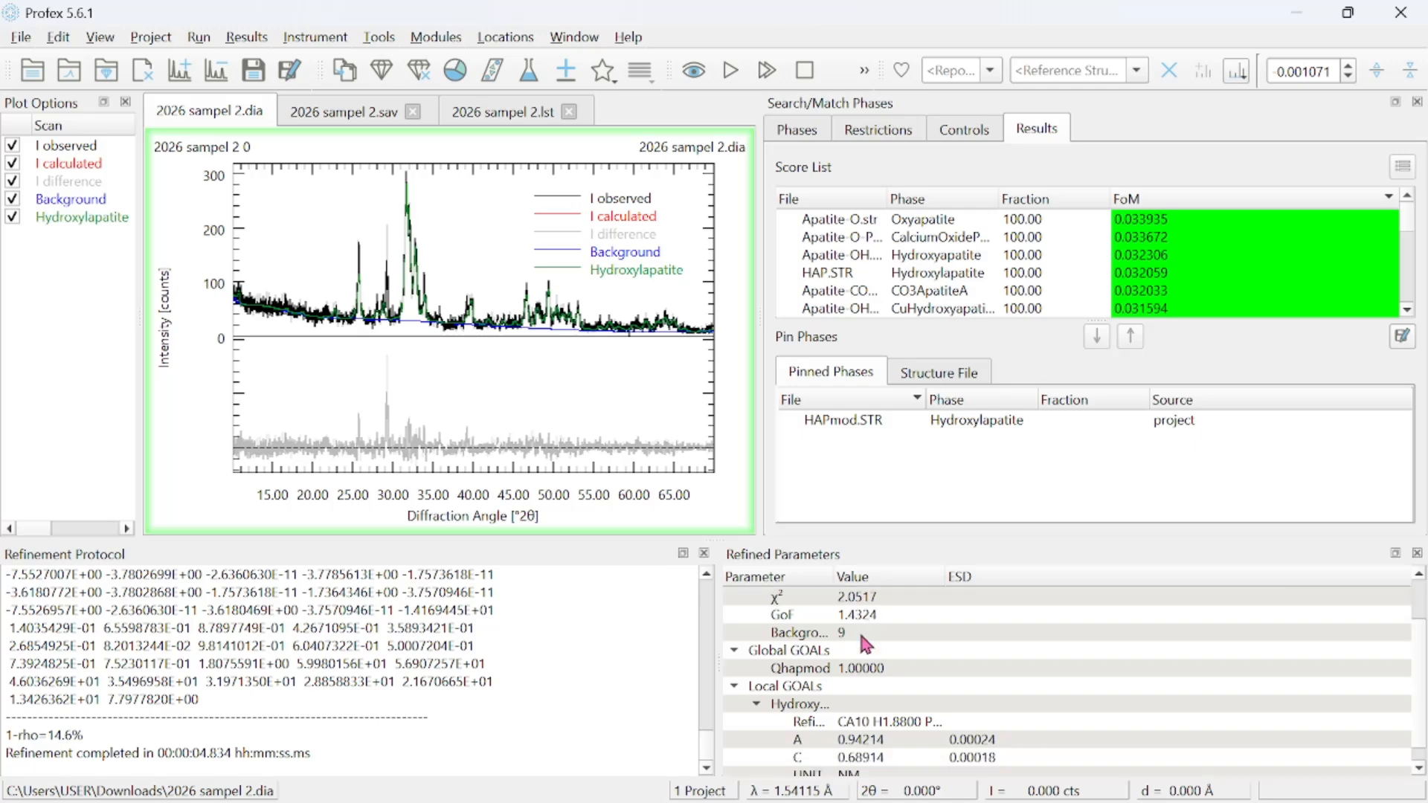
{"action": "scroll", "coordinate": [865, 638], "scroll_direction": "down", "scroll_amount": 1}
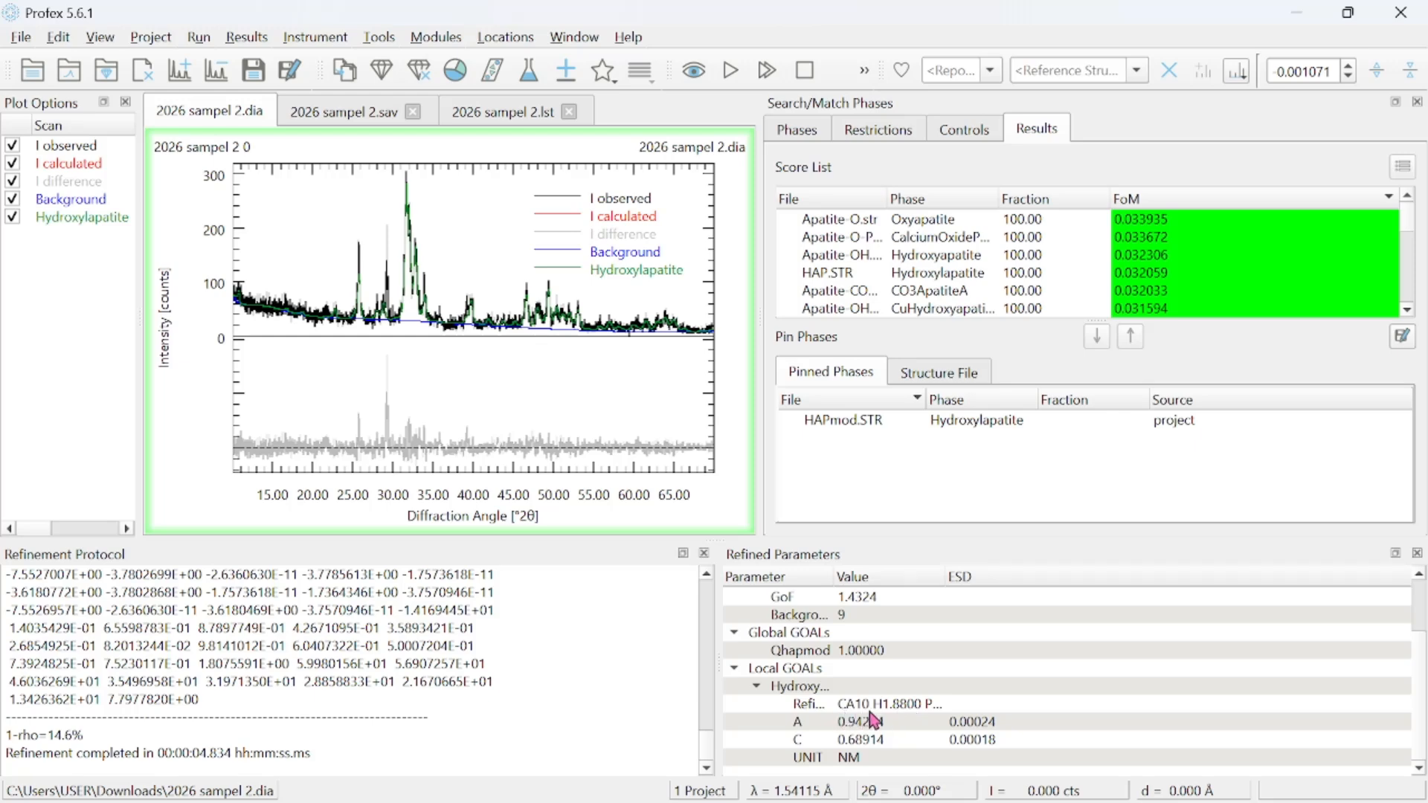
{"action": "left_click", "coordinate": [939, 707]}
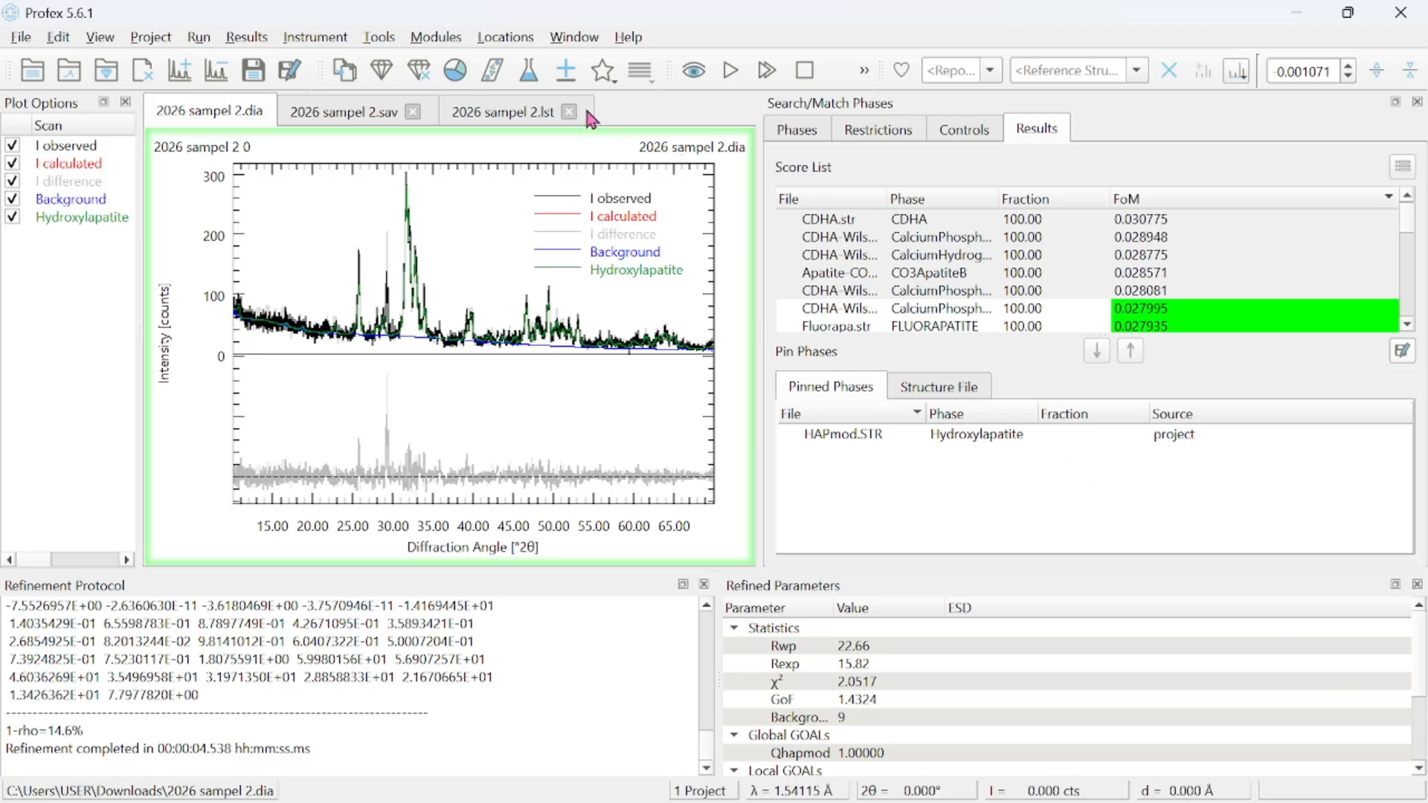
Display the Peak List and rerun the refinement to fill it with the Hydroxylapatite reflections.
{"action": "left_click", "coordinate": [571, 39]}
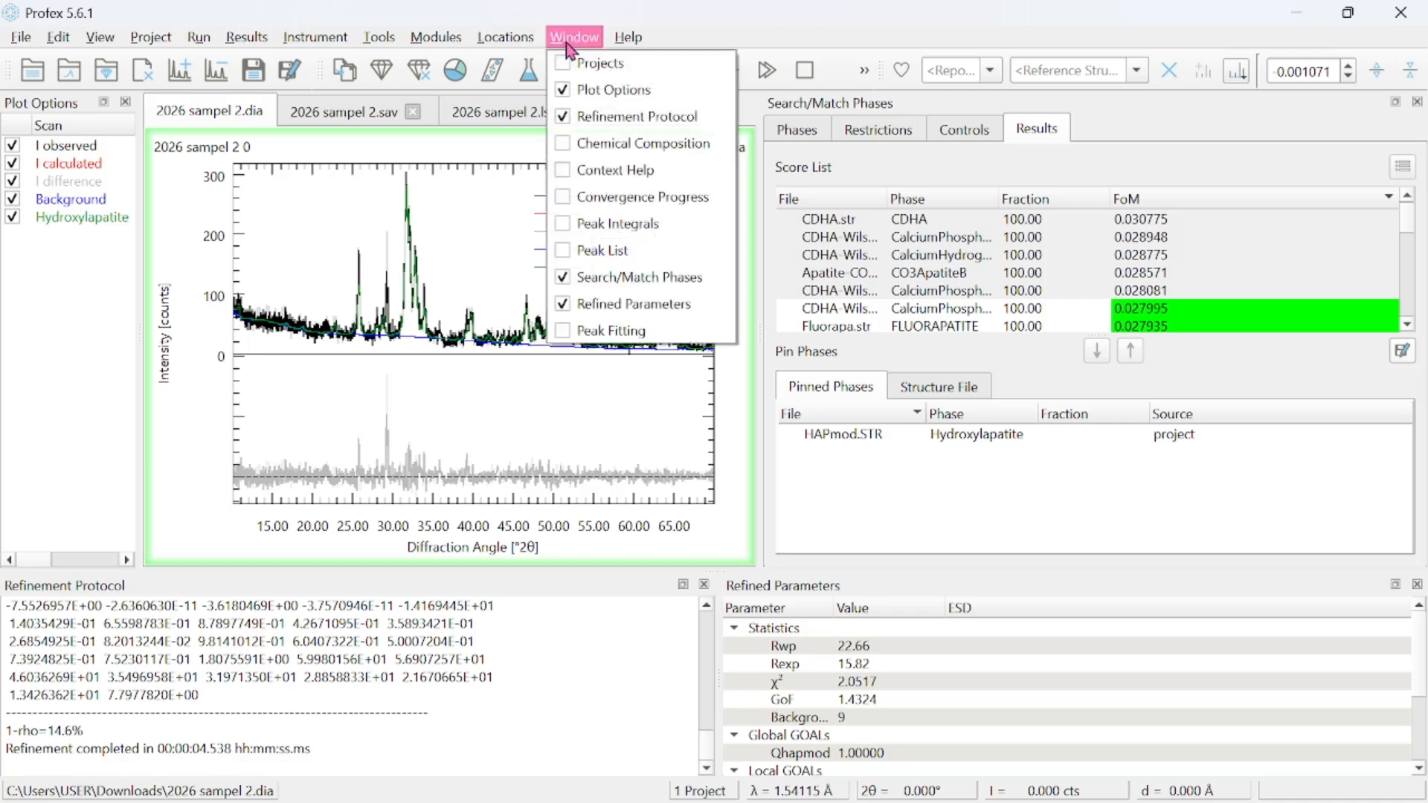
{"action": "left_click", "coordinate": [569, 254]}
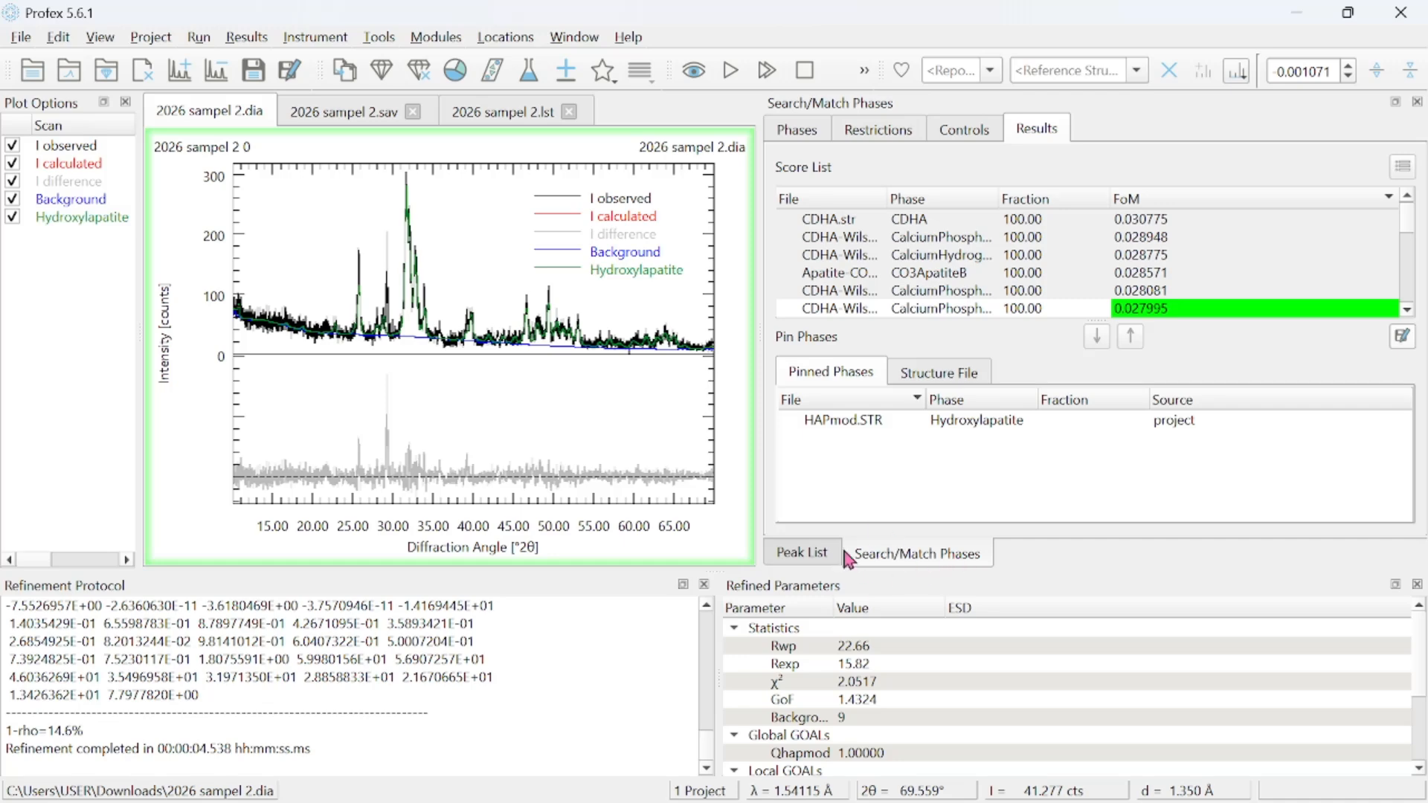
{"action": "left_click", "coordinate": [824, 558]}
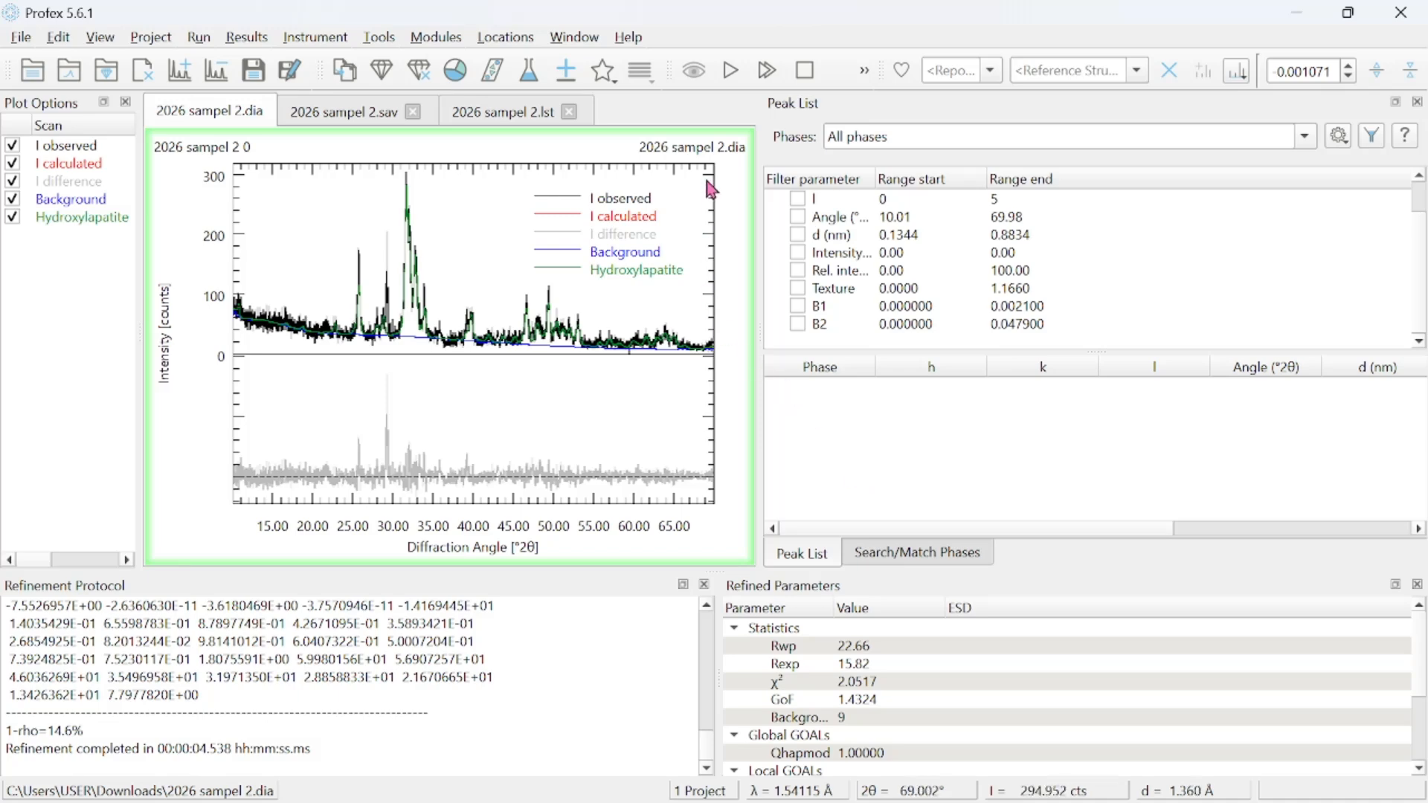
{"action": "left_click", "coordinate": [729, 73]}
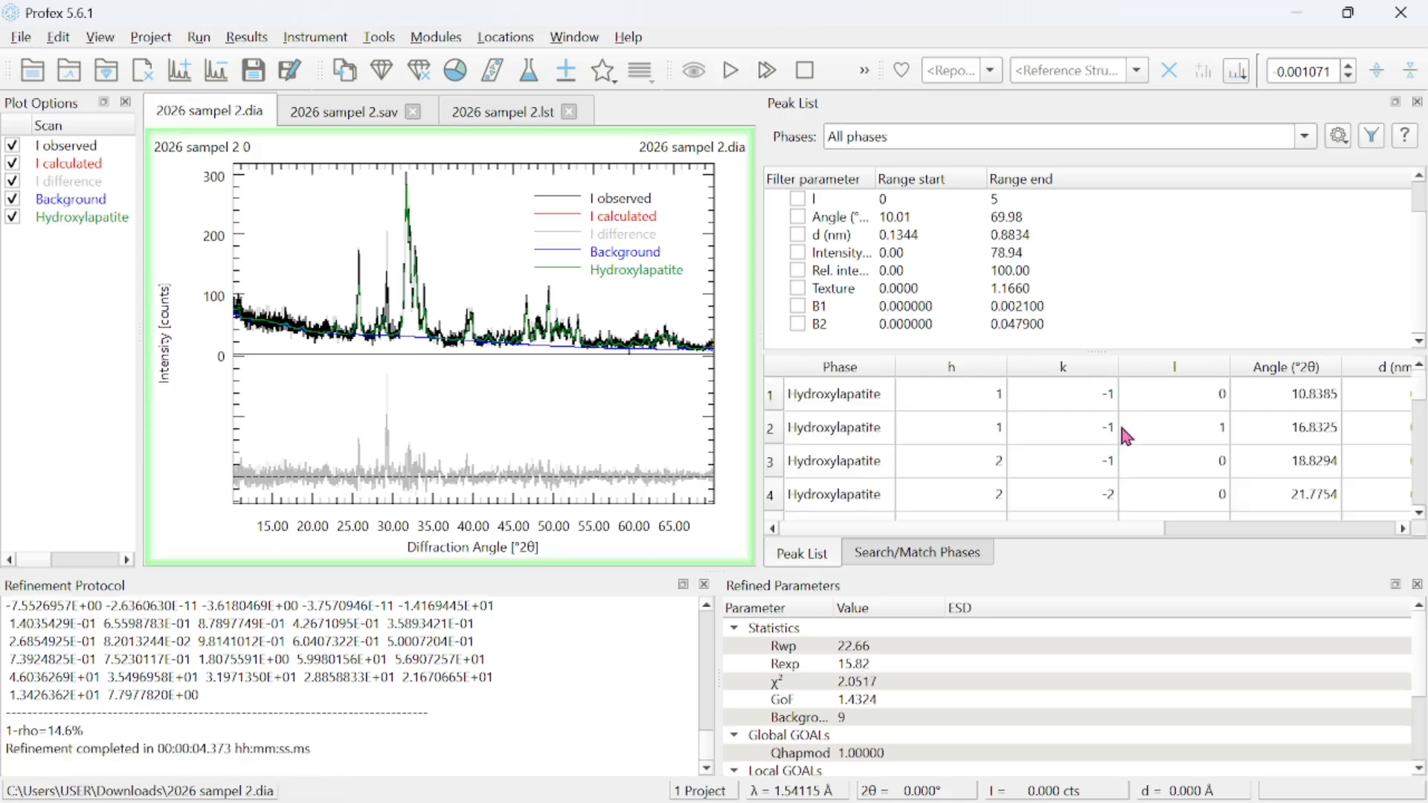
Examine the hkl indices, angles, d-spacings and intensities throughout the Hydroxylapatite peak list.
{"action": "scroll", "coordinate": [1124, 432], "scroll_direction": "right", "scroll_amount": 3}
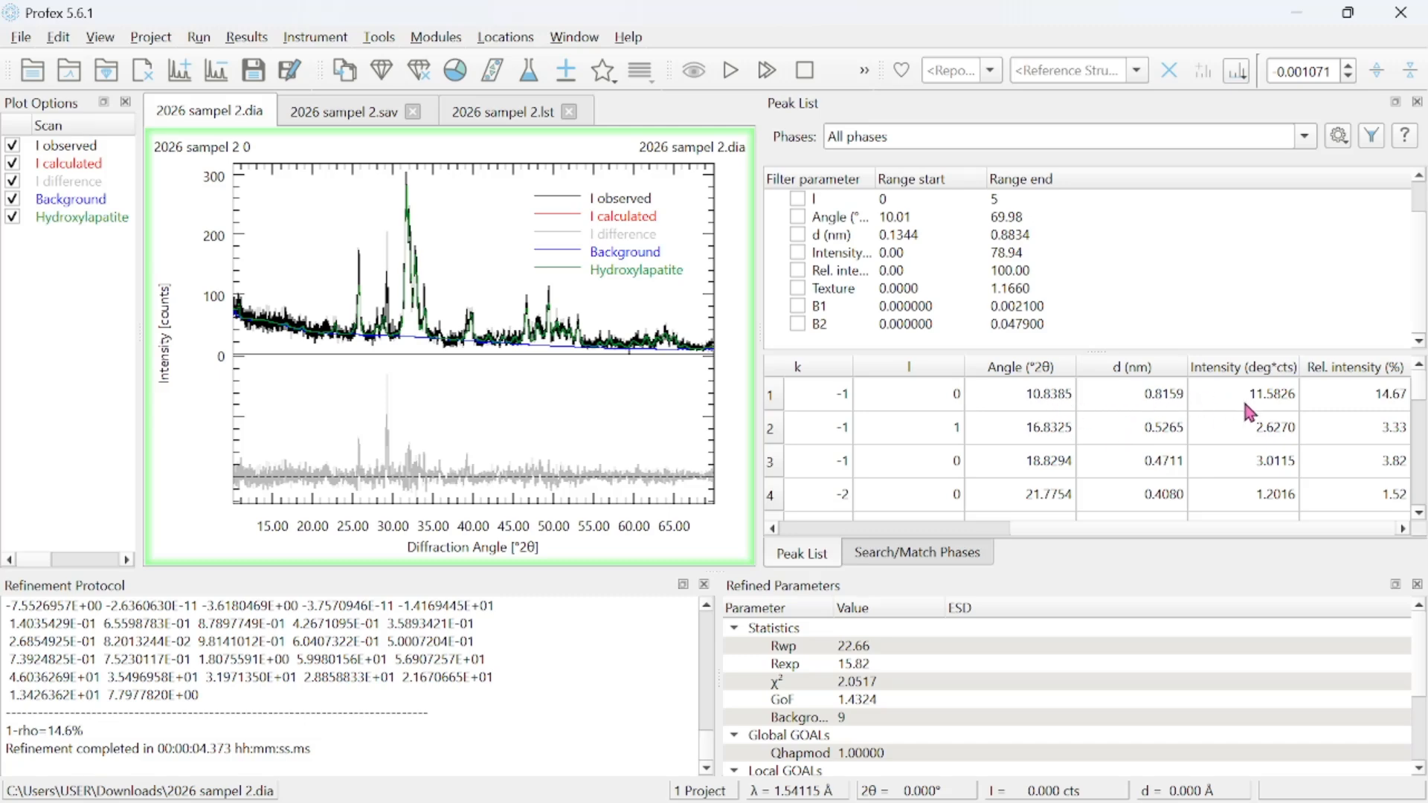
{"action": "scroll", "coordinate": [1242, 397], "scroll_direction": "left", "scroll_amount": 3}
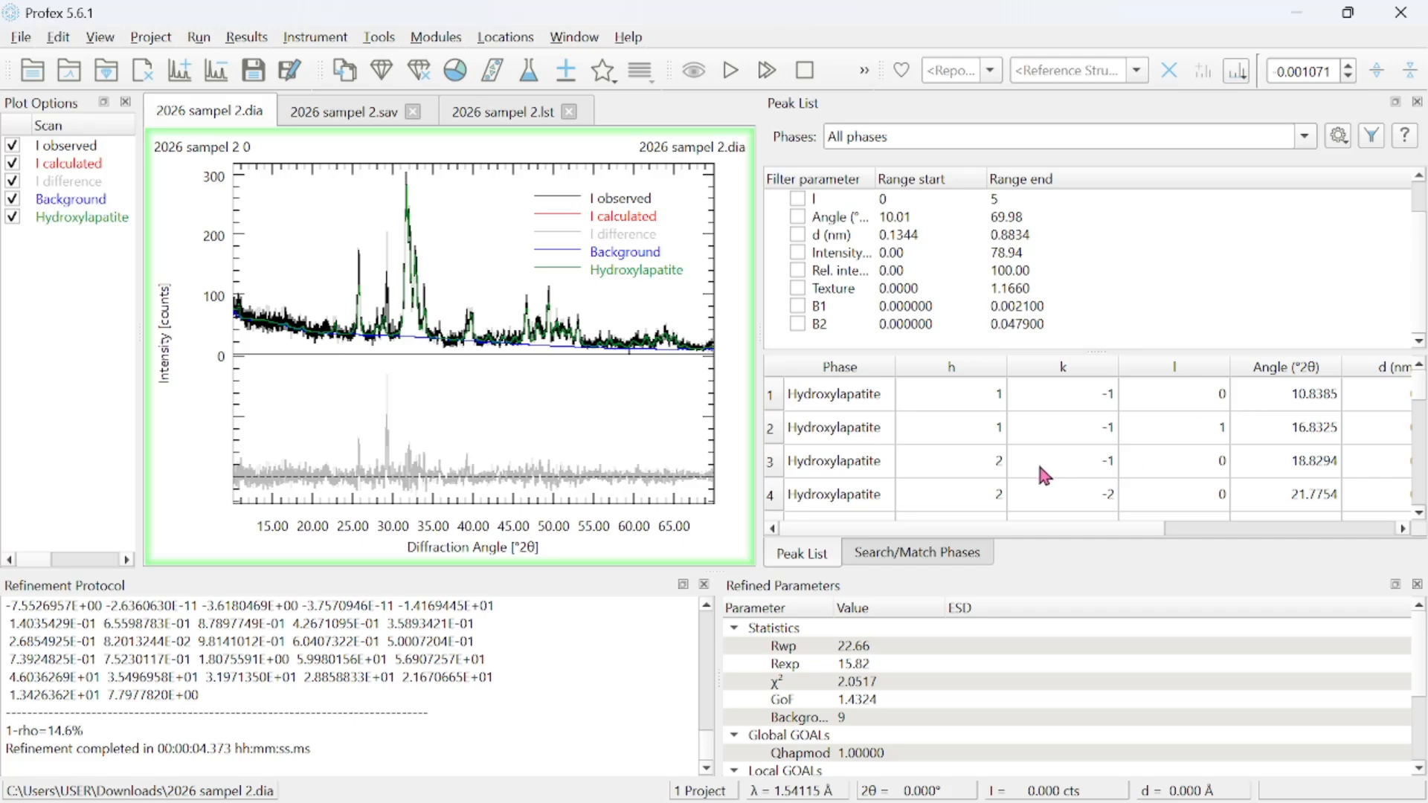
{"action": "scroll", "coordinate": [1034, 460], "scroll_direction": "down", "scroll_amount": 1}
{"action": "scroll", "coordinate": [1027, 462], "scroll_direction": "down", "scroll_amount": 20}
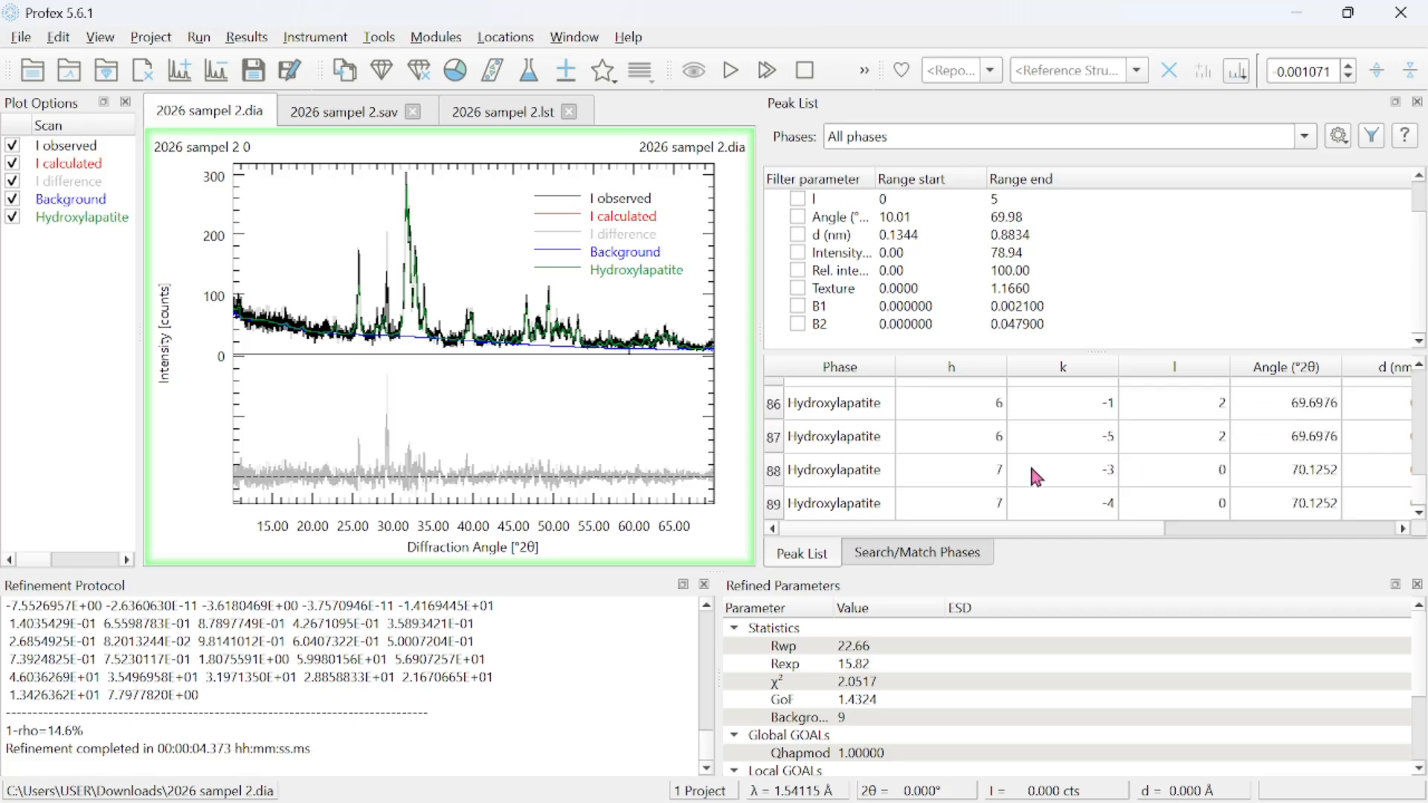
{"action": "scroll", "coordinate": [998, 411], "scroll_direction": "up", "scroll_amount": 20}
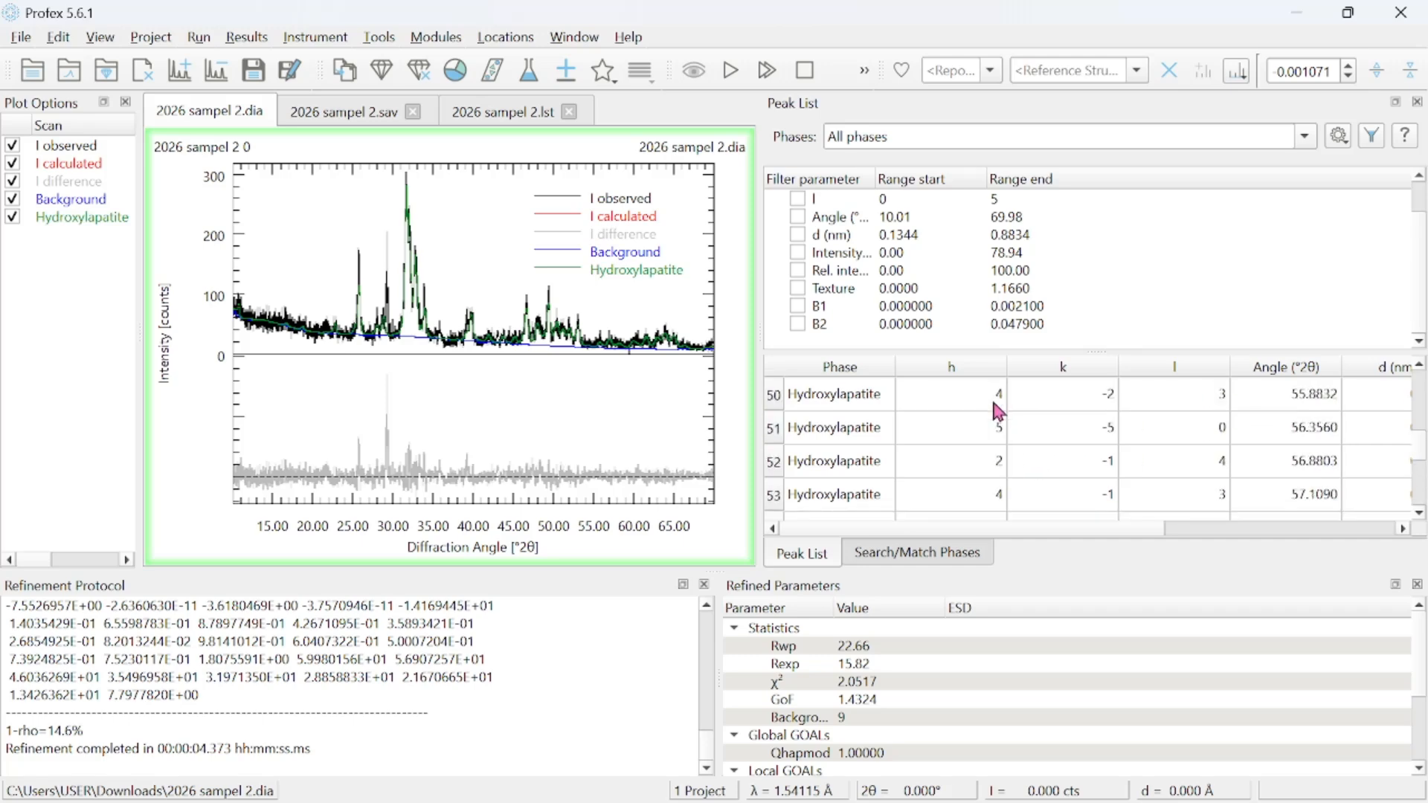
{"action": "scroll", "coordinate": [998, 411], "scroll_direction": "up", "scroll_amount": 5}
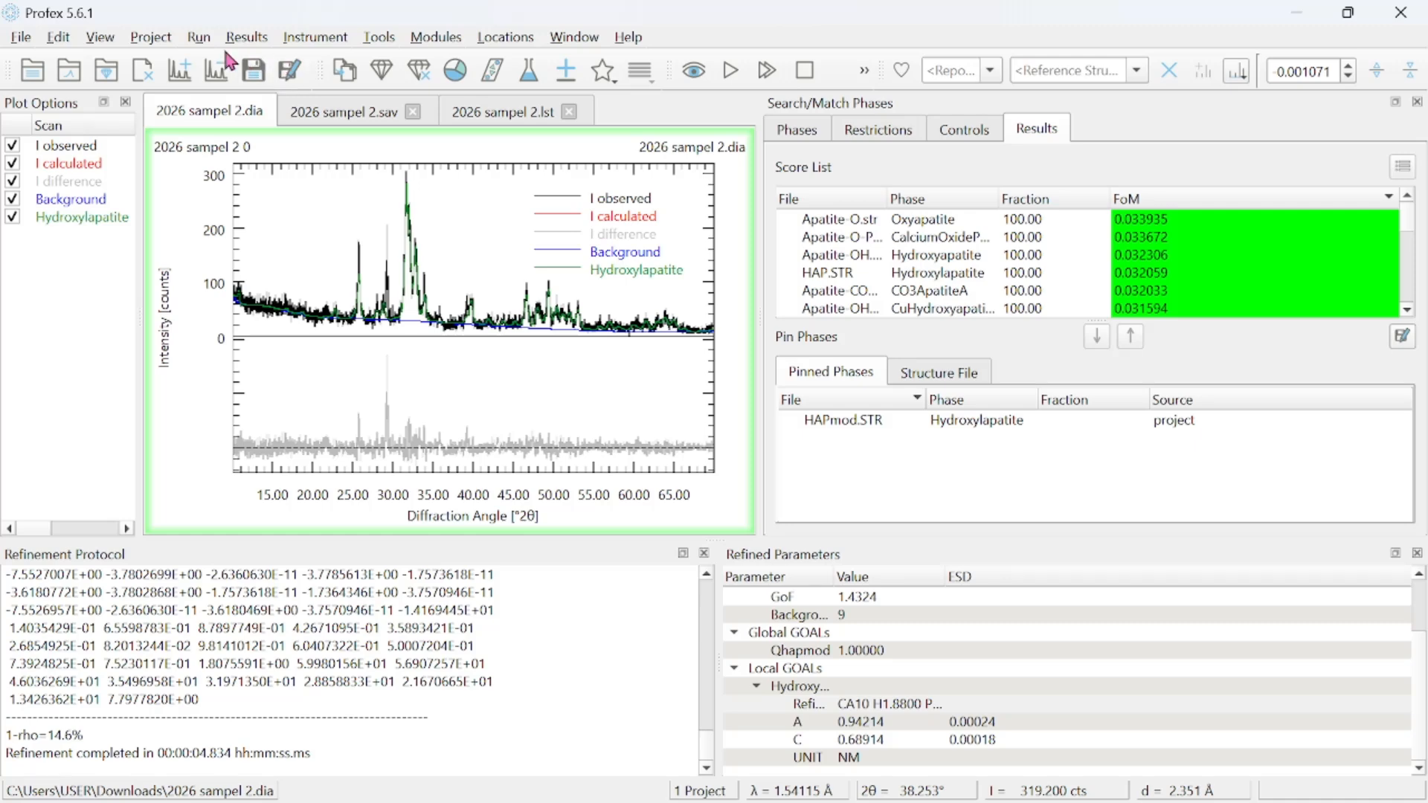
Export the CIF file of project 2026 sampel 2 from its LST file and check it in the Downloads folder.
{"action": "left_click", "coordinate": [253, 36]}
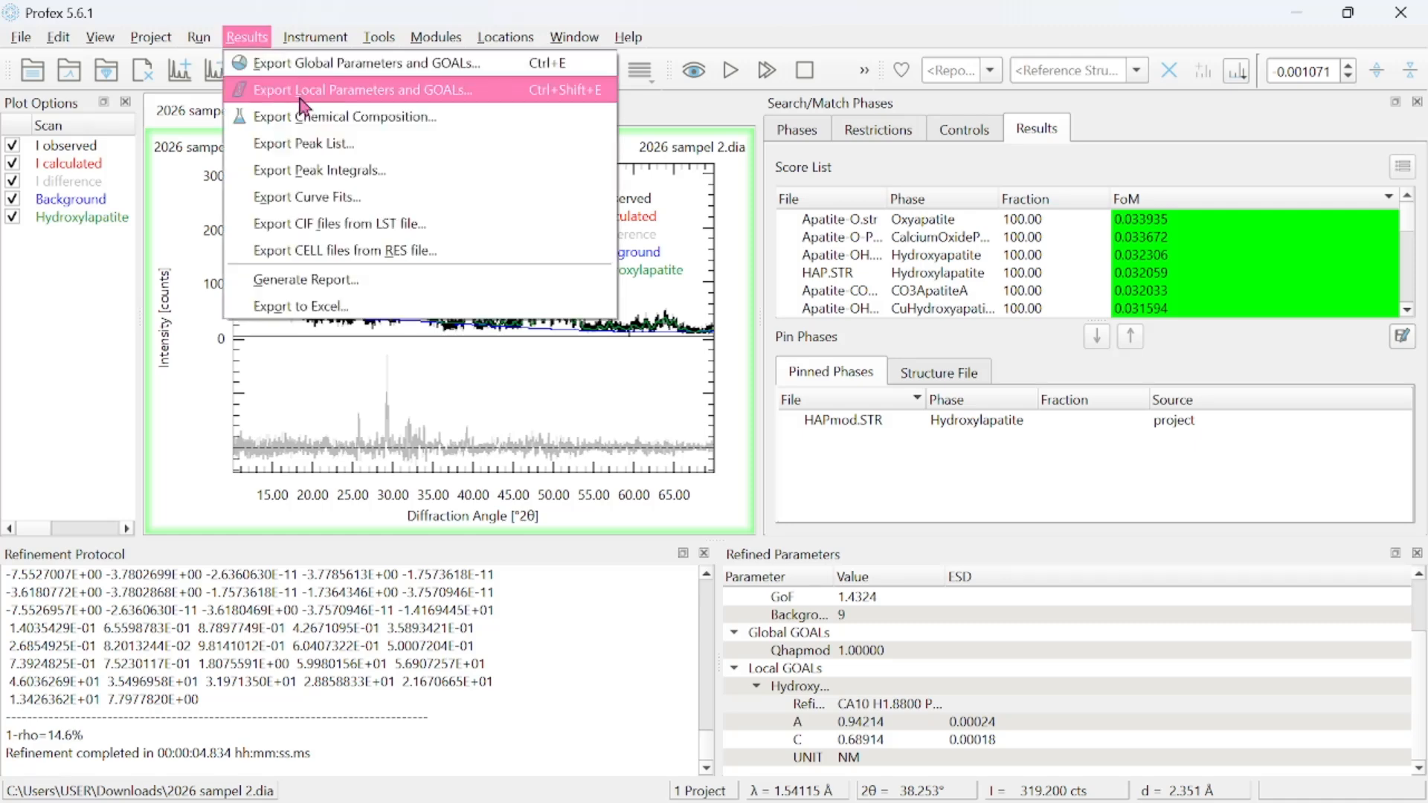
{"action": "left_click", "coordinate": [361, 232]}
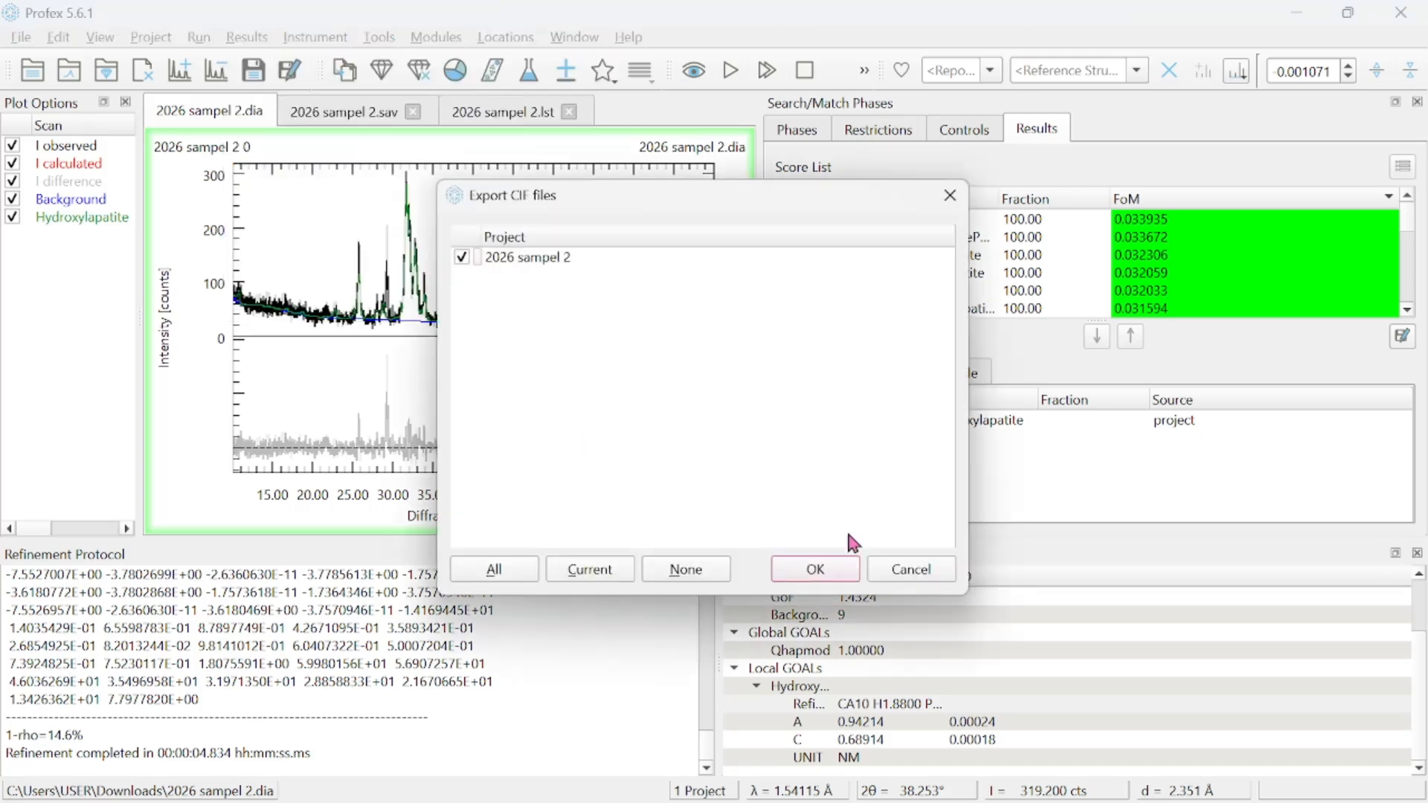
{"action": "left_click", "coordinate": [820, 575]}
{"action": "left_click", "coordinate": [818, 580]}
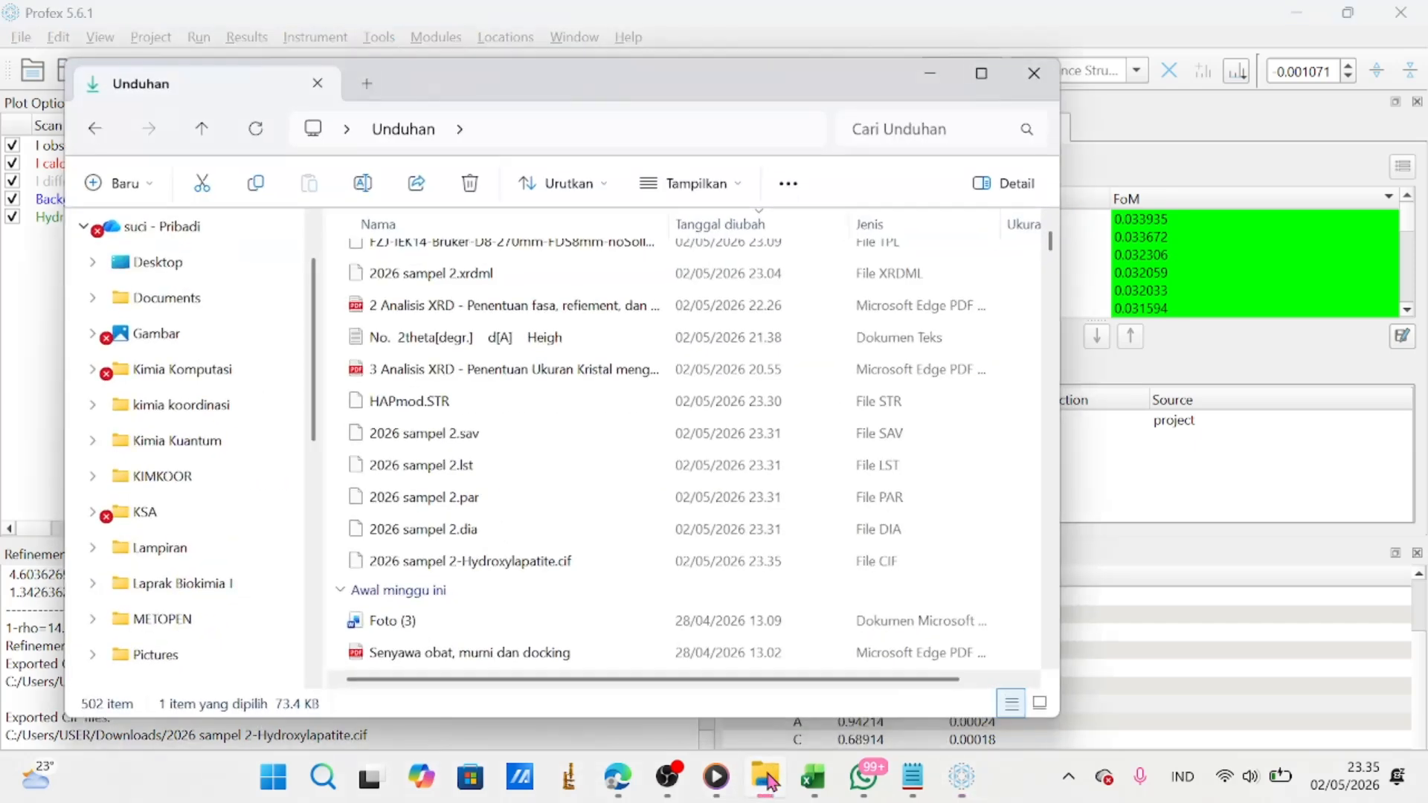
{"action": "left_click", "coordinate": [769, 779]}
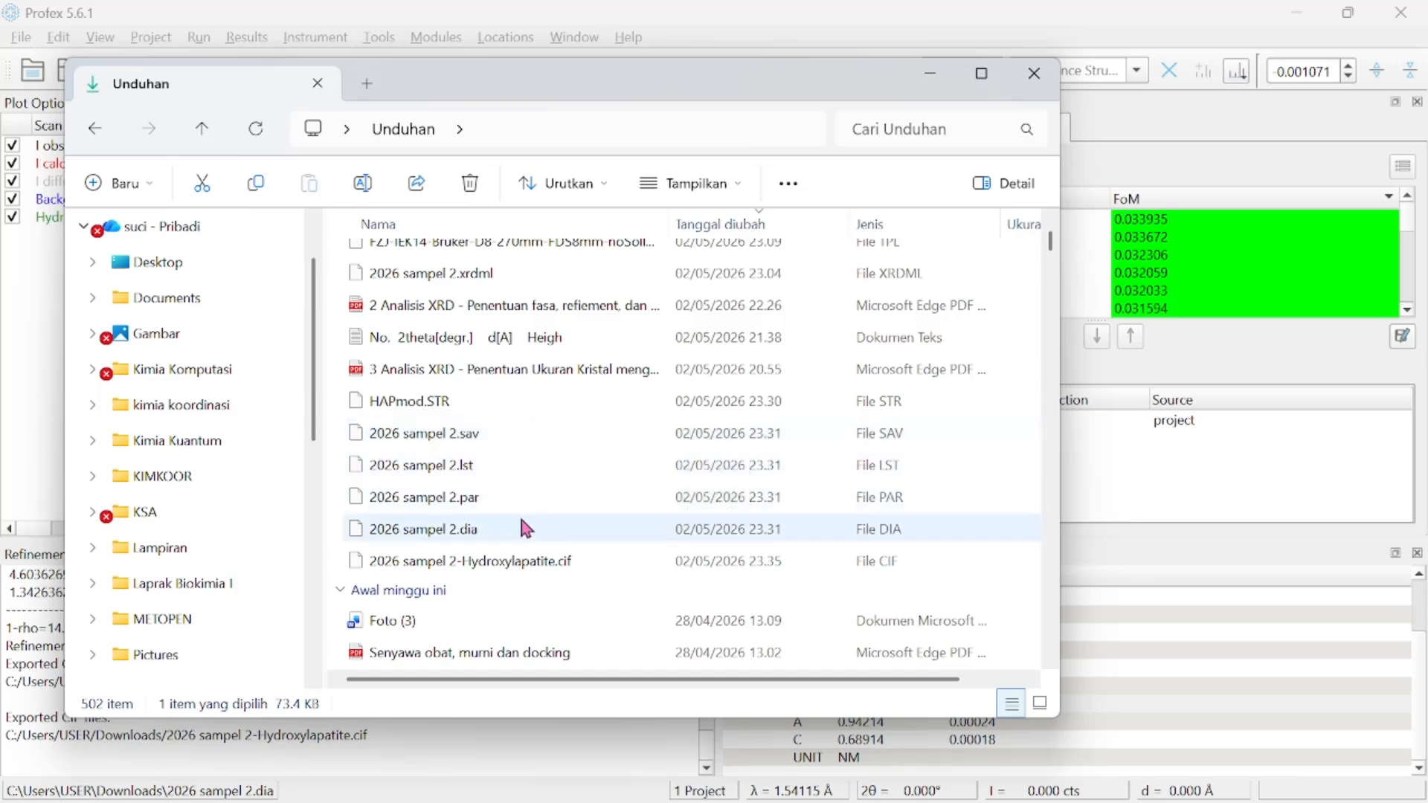
{"action": "left_click", "coordinate": [930, 73]}
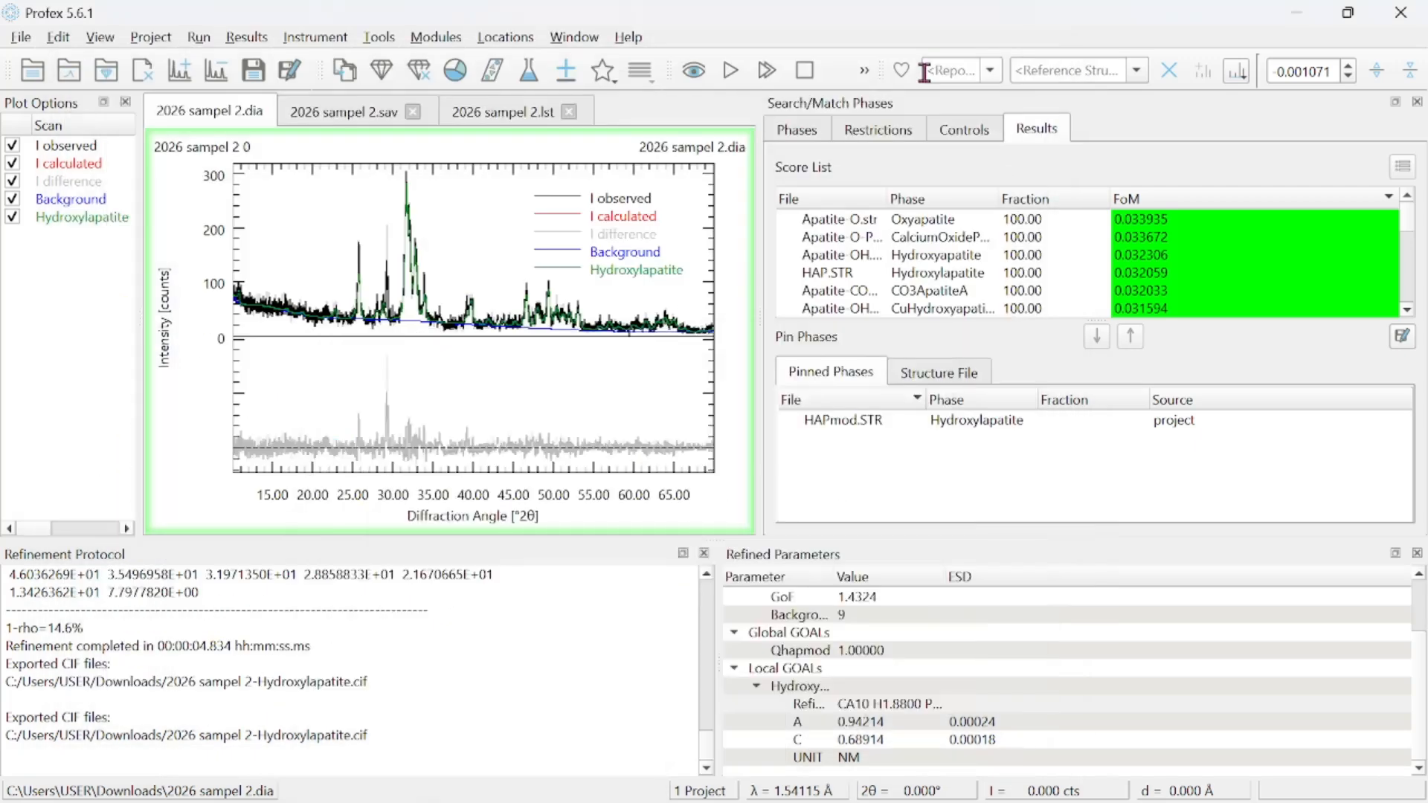